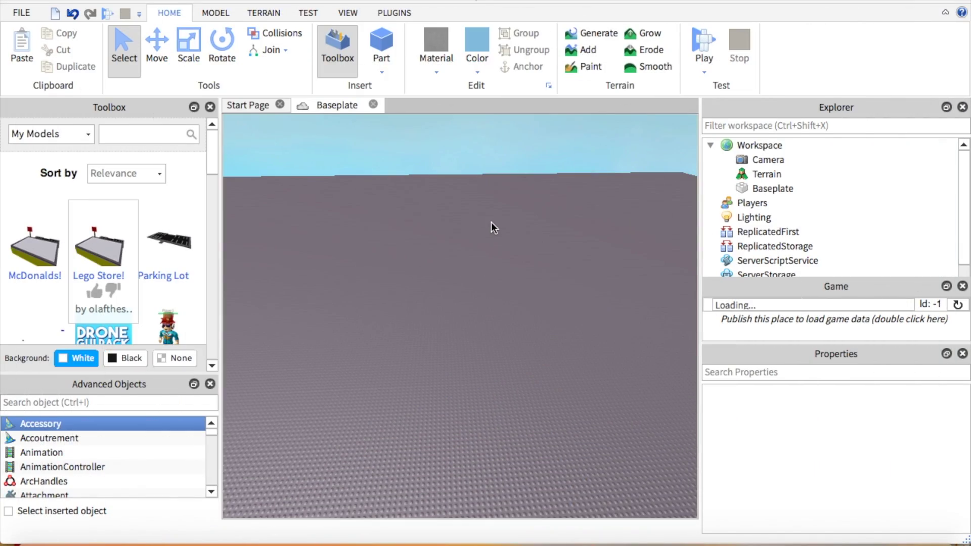
scroll(491, 220, up, 10)
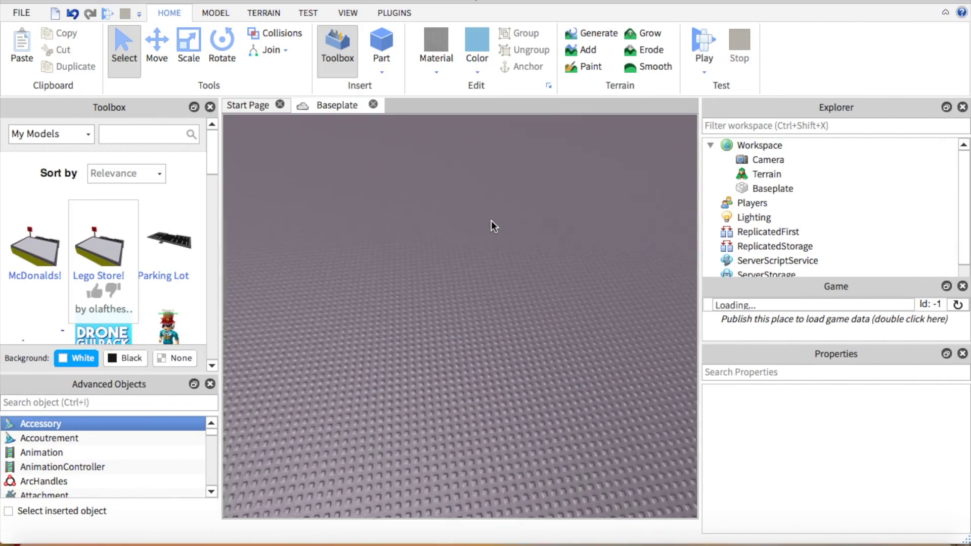
right_drag(490, 220, 491, 221)
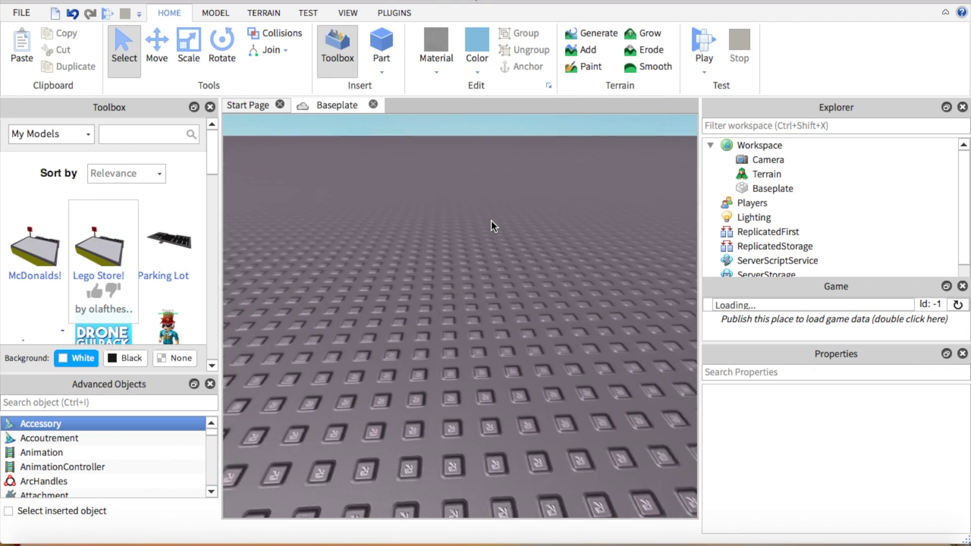
drag(451, 220, 494, 310)
right_drag(494, 310, 530, 322)
scroll(493, 309, up, 5)
scroll(530, 322, down, 5)
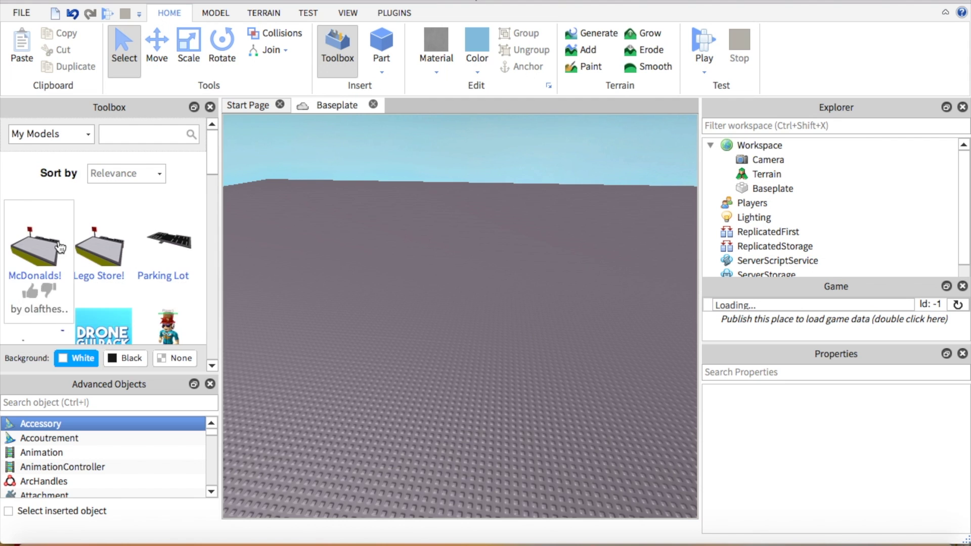
- Insert the Zed's Tycoon kit from My Models into the workspace and ungroup its UNGROUP_ME model
scroll(60, 247, down, 5)
scroll(60, 247, down, 15)
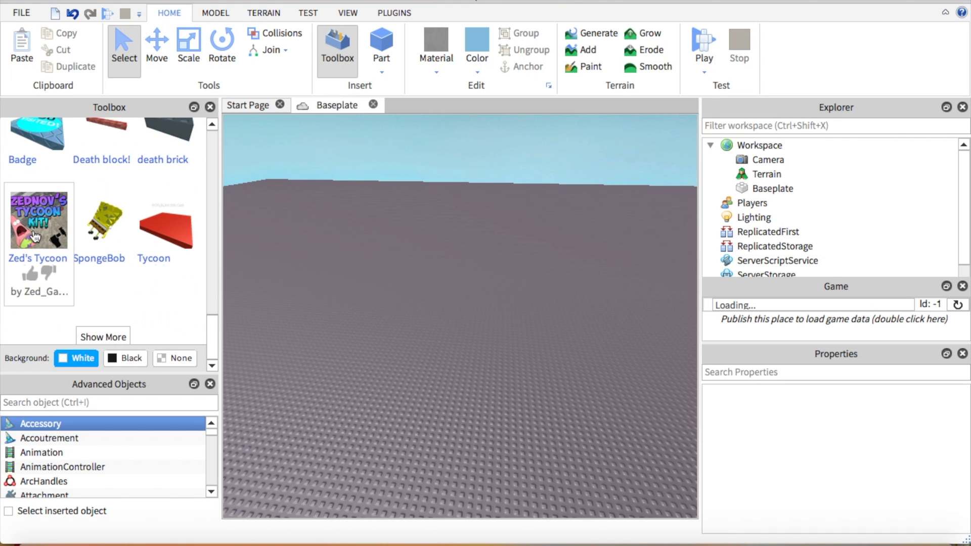
scroll(569, 359, up, 5)
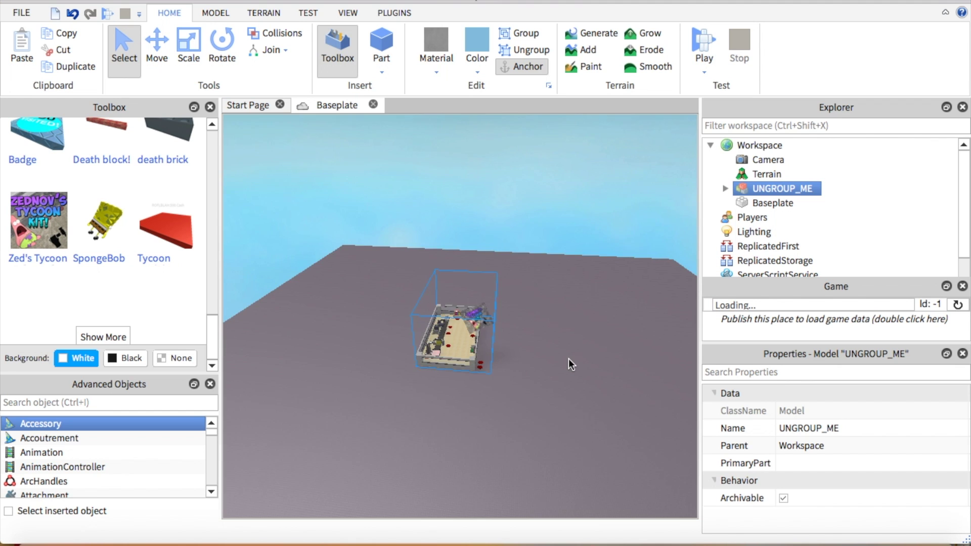
click(532, 50)
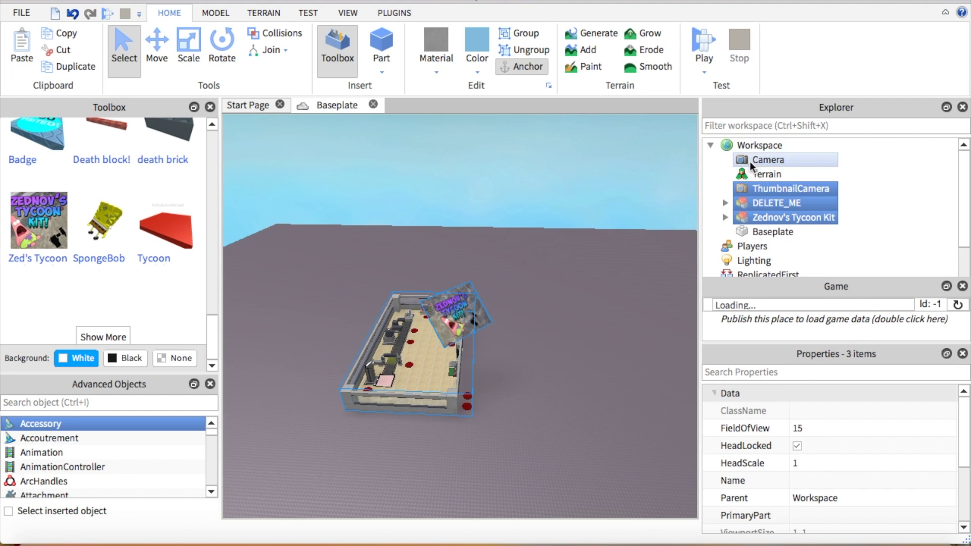
- Cut the DELETE_ME model and ThumbnailCamera out of the workspace
click(778, 205)
ctrl+click(827, 190)
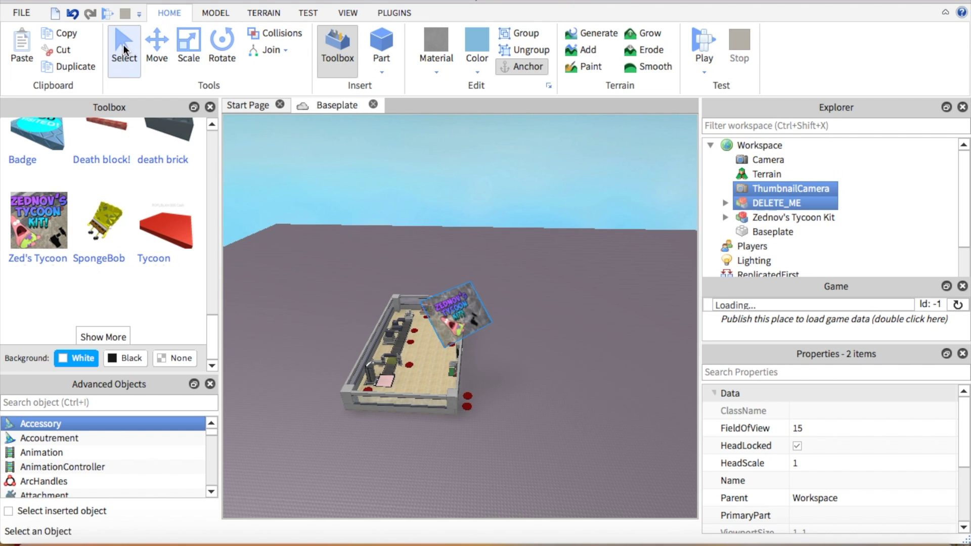
click(76, 51)
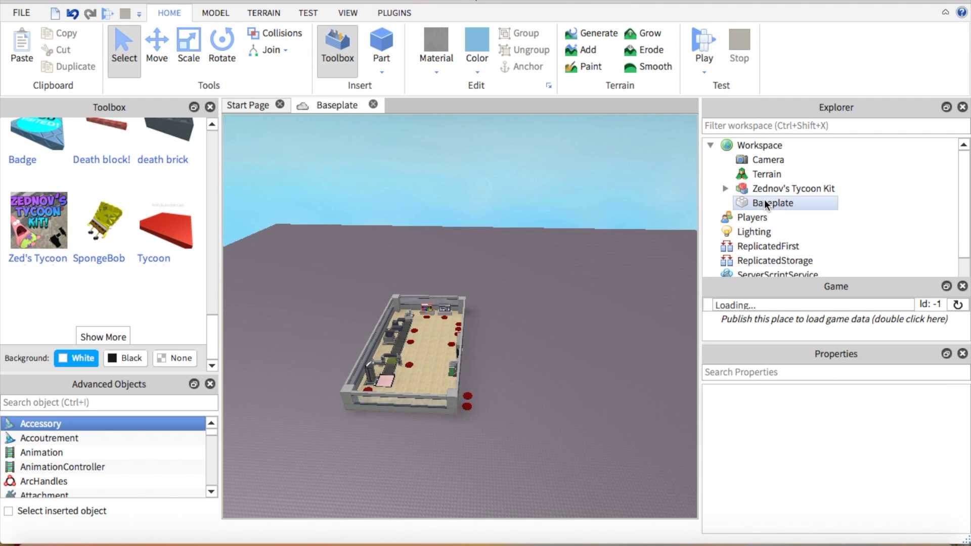
- Rename the Fighting Bears model inside the Tycoons folder of Zednov's Tycoon Kit to PLAYERS
click(726, 188)
click(740, 218)
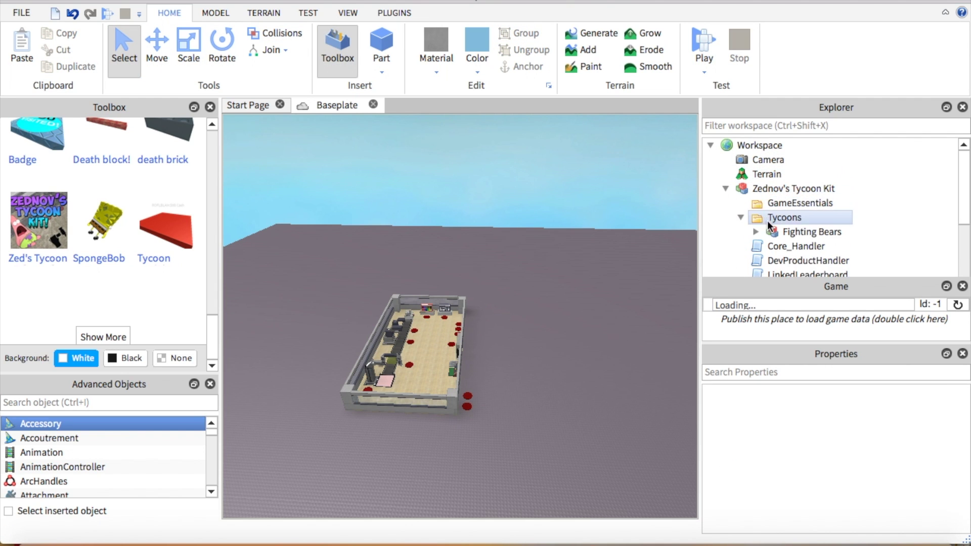
scroll(773, 221, down, 1)
click(817, 190)
right_click(817, 190)
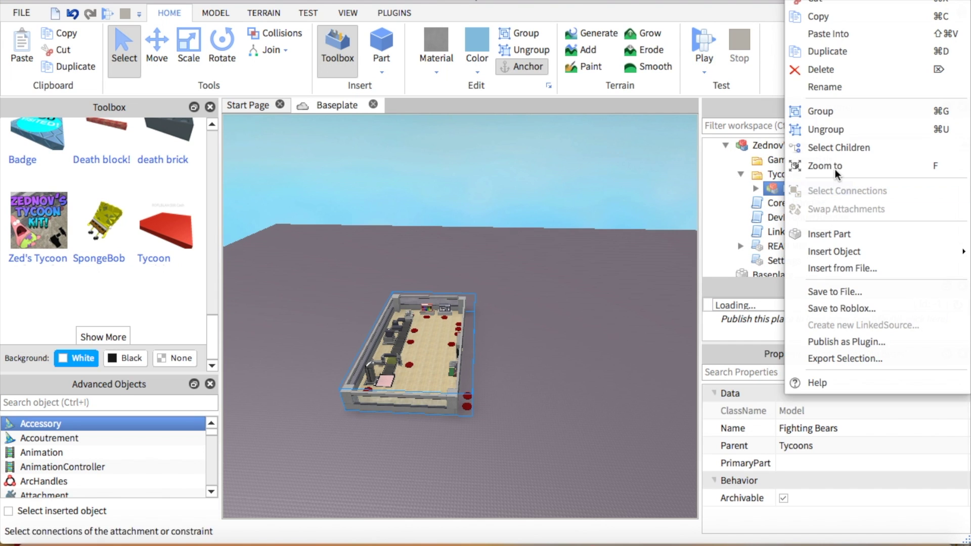
click(833, 88)
key(BackSpace)
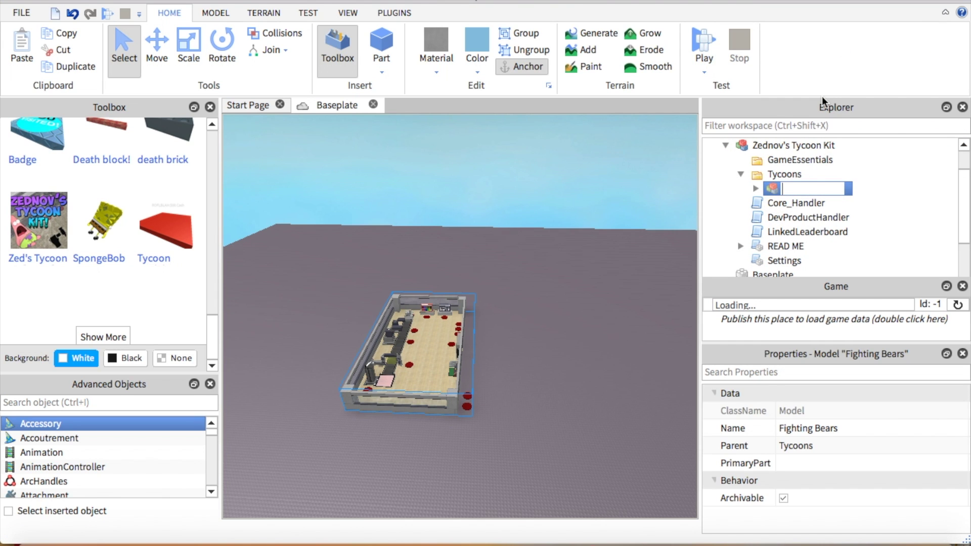
text(PLAYERS)
key(Return)
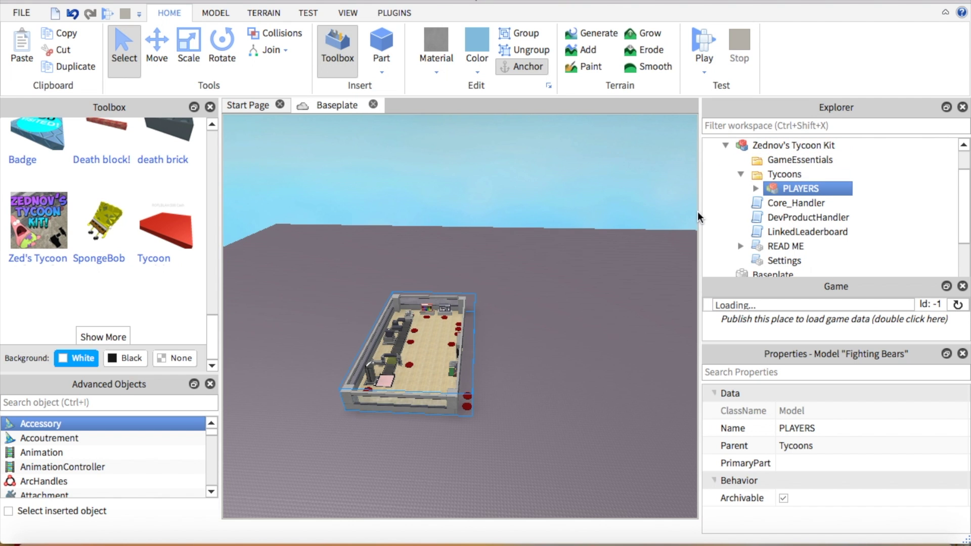
- Expand the PLAYERS model together with its Buttons and Purchases groups
scroll(650, 191, up, 5)
click(652, 191)
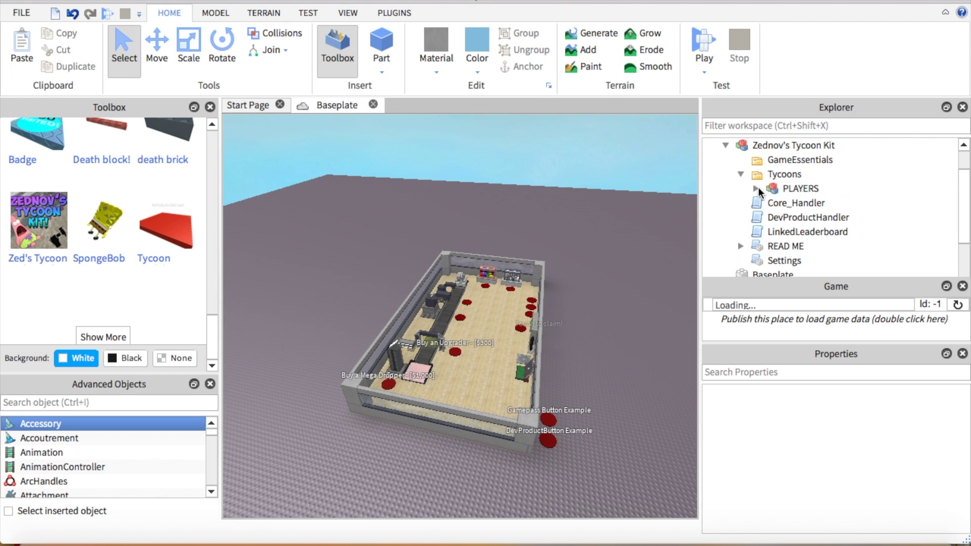
click(756, 189)
scroll(758, 187, up, 1)
scroll(775, 229, down, 2)
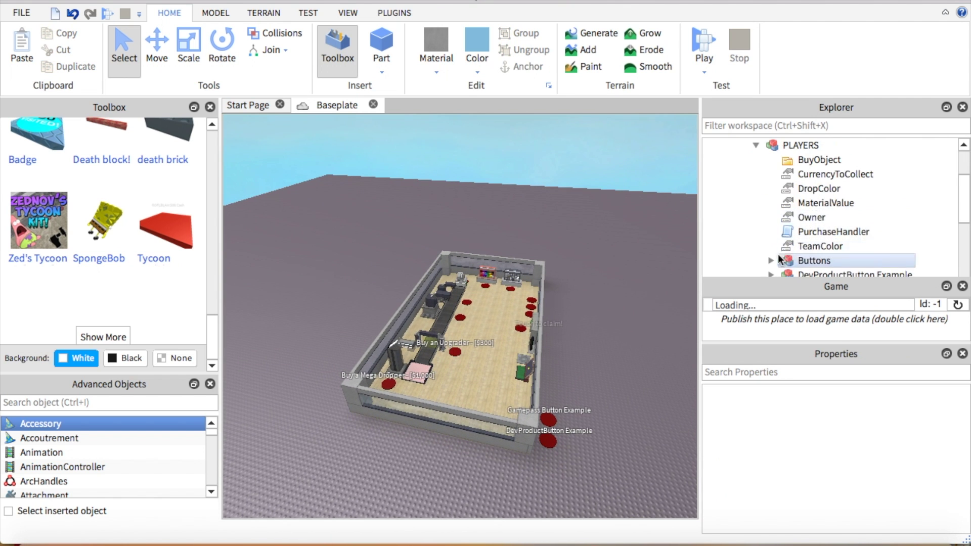
click(772, 260)
scroll(782, 230, down, 6)
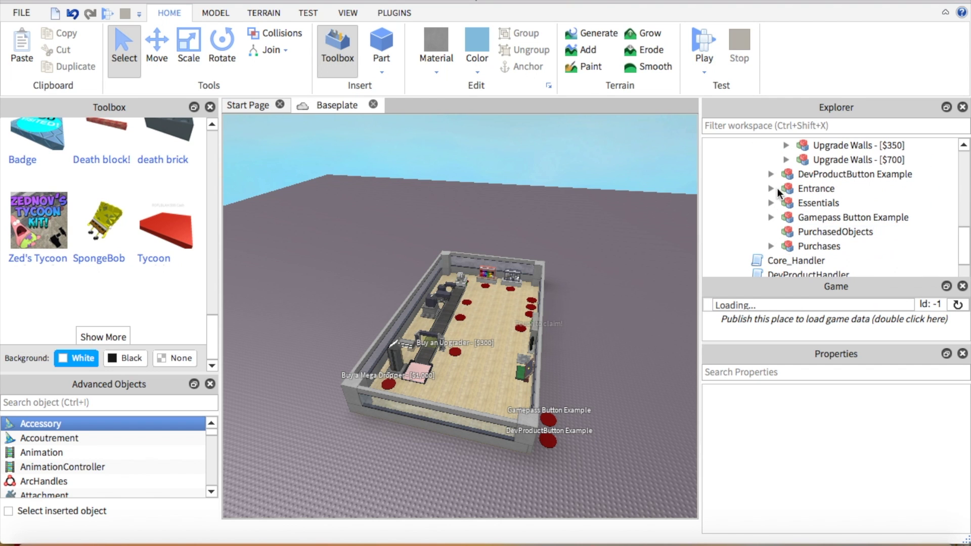
click(771, 246)
- Cut the DevProductButton Example and Gamepass Button Example models out of the PLAYERS tycoon
click(848, 174)
click(848, 174)
click(64, 49)
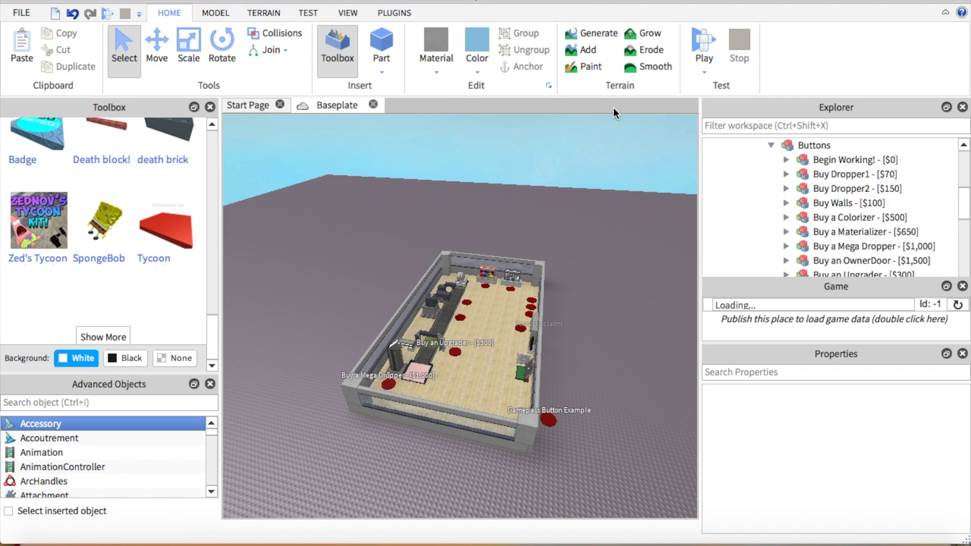
scroll(864, 189, down, 3)
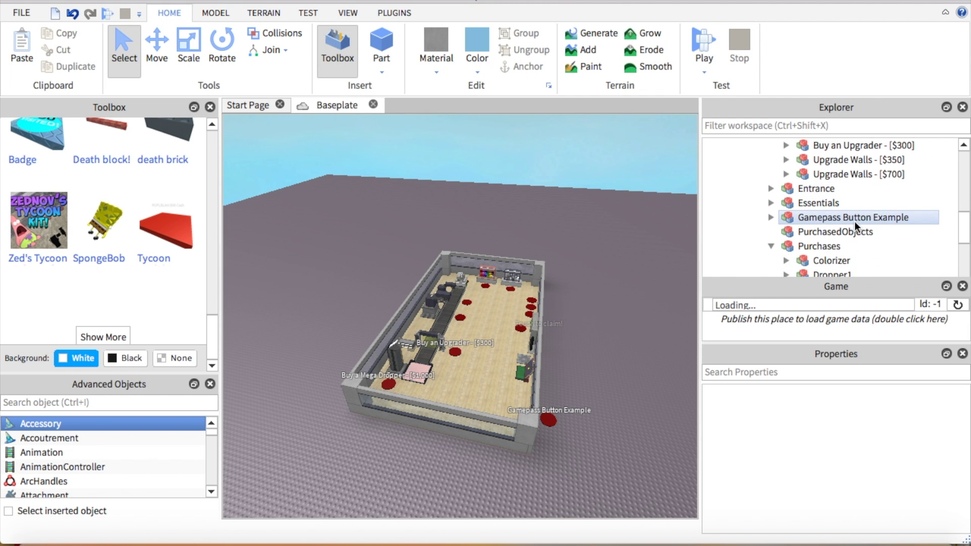
click(855, 220)
click(64, 49)
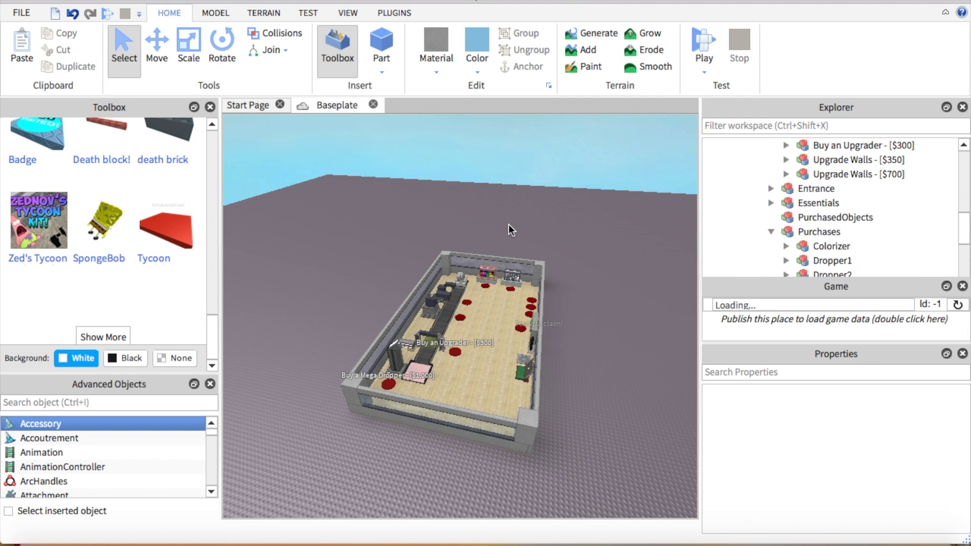
- Cut the Colorizer, Materializer and OwnerOnlyDoor models out of the tycoon's Purchases group
scroll(509, 225, up, 10)
scroll(547, 269, down, 5)
right_drag(547, 269, 548, 269)
scroll(548, 269, up, 3)
scroll(806, 192, down, 1)
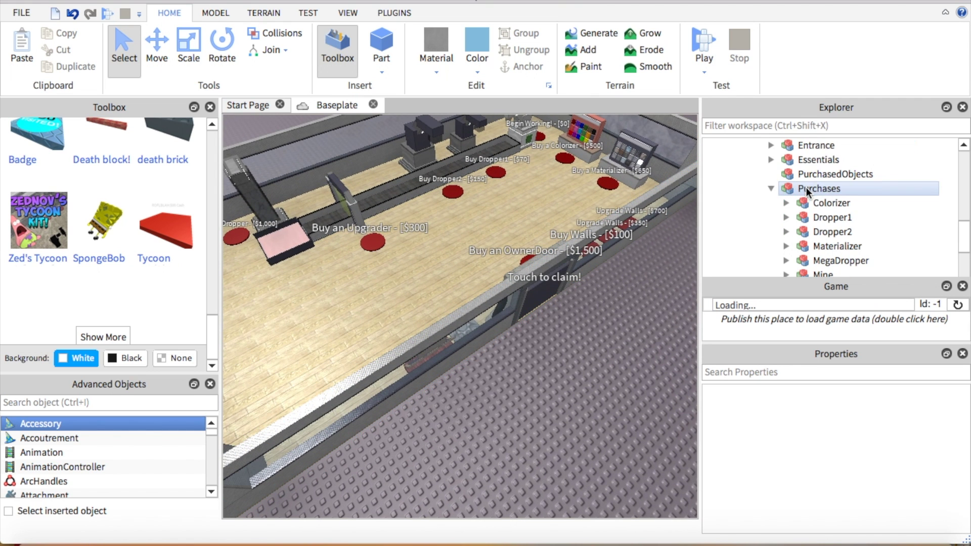
click(851, 204)
click(65, 50)
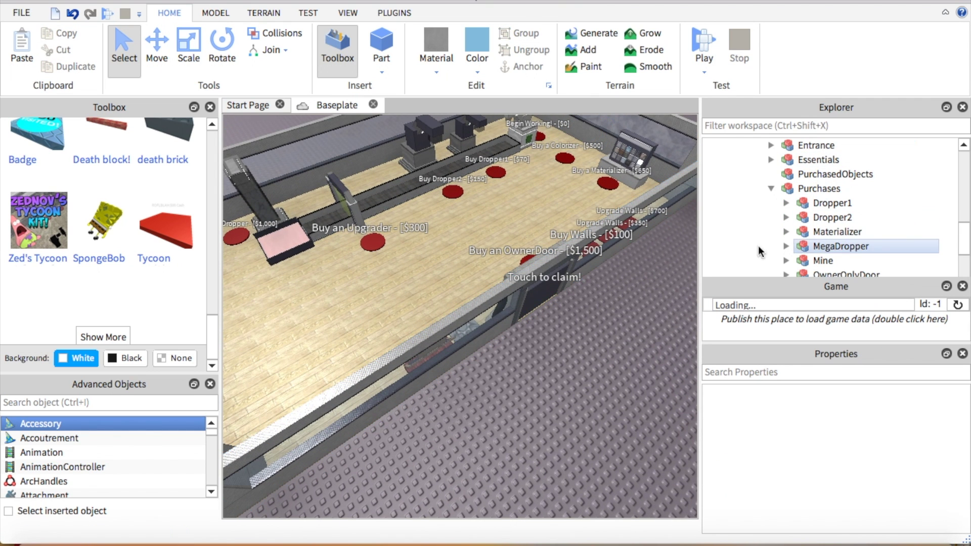
click(863, 230)
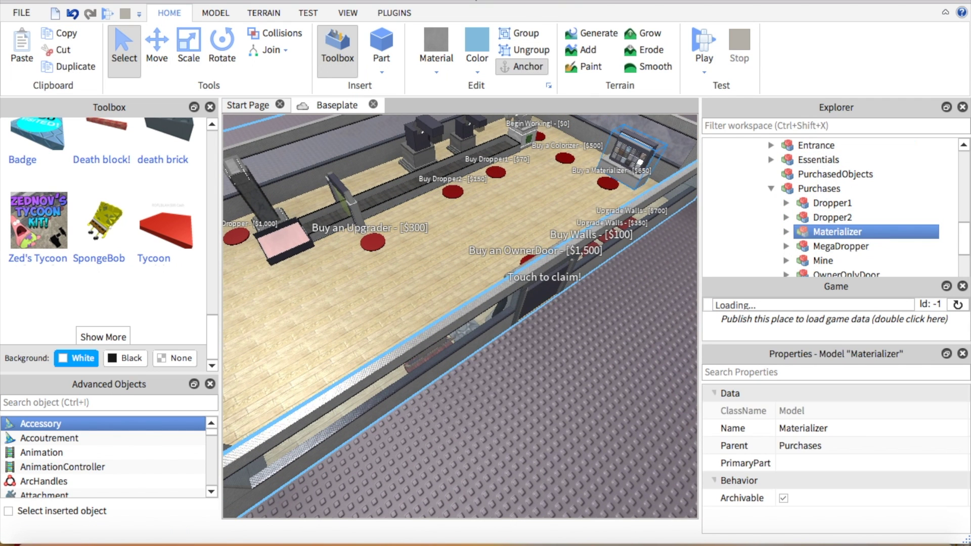
click(60, 49)
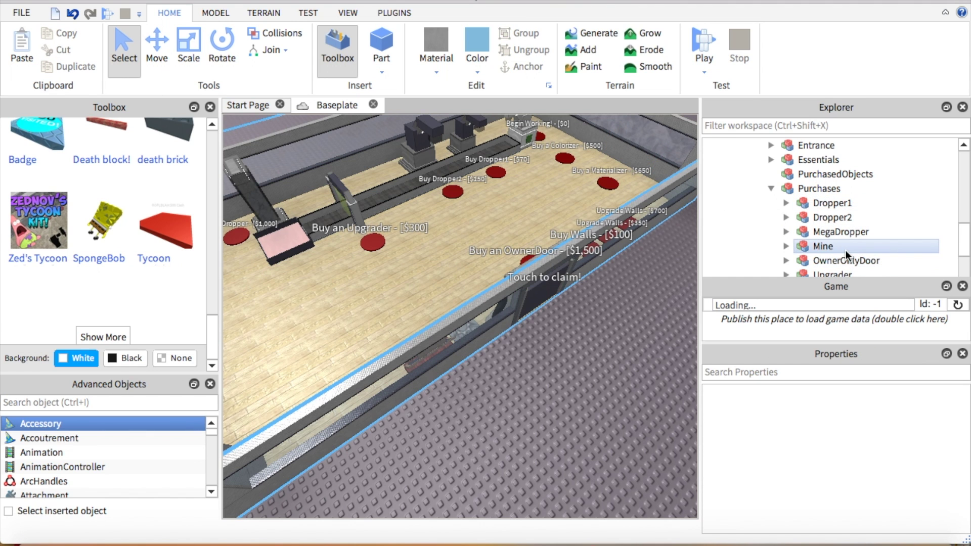
scroll(846, 251, down, 1)
click(826, 218)
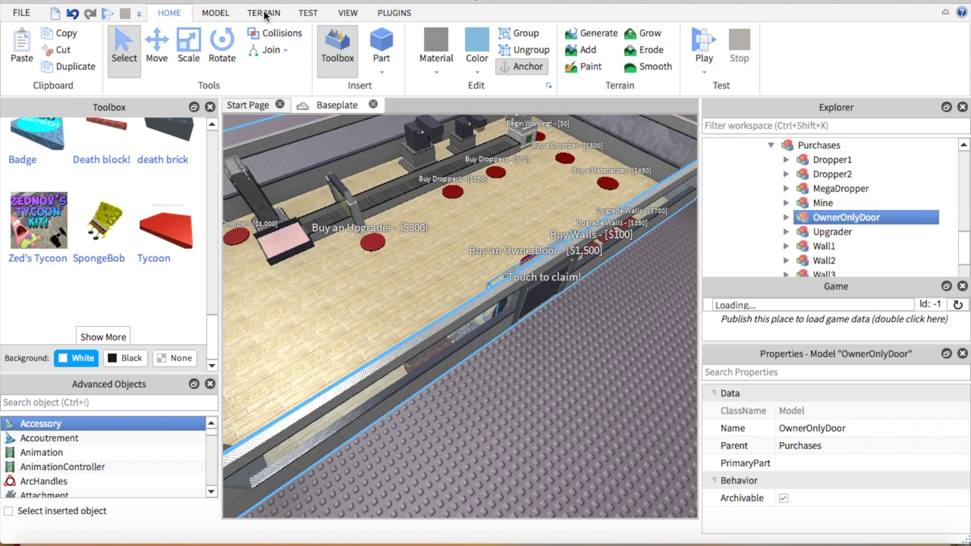
click(60, 50)
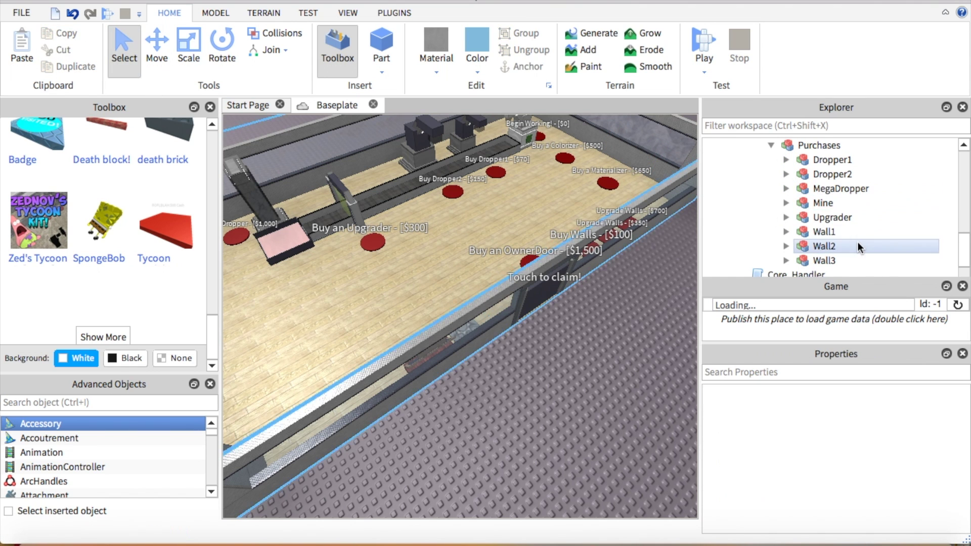
- Cut the Wall1, Wall2 and Wall3 models out of the Purchases group
click(846, 231)
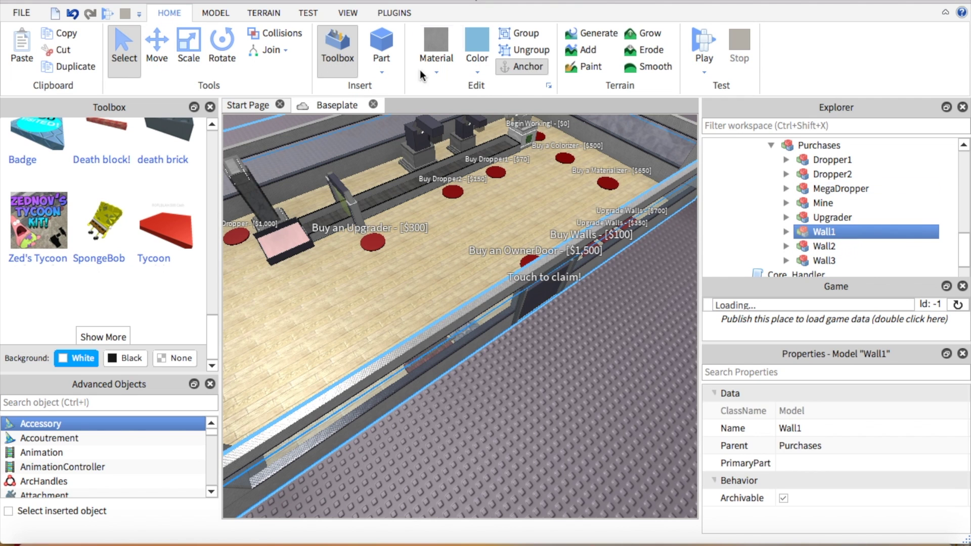
click(65, 50)
click(825, 232)
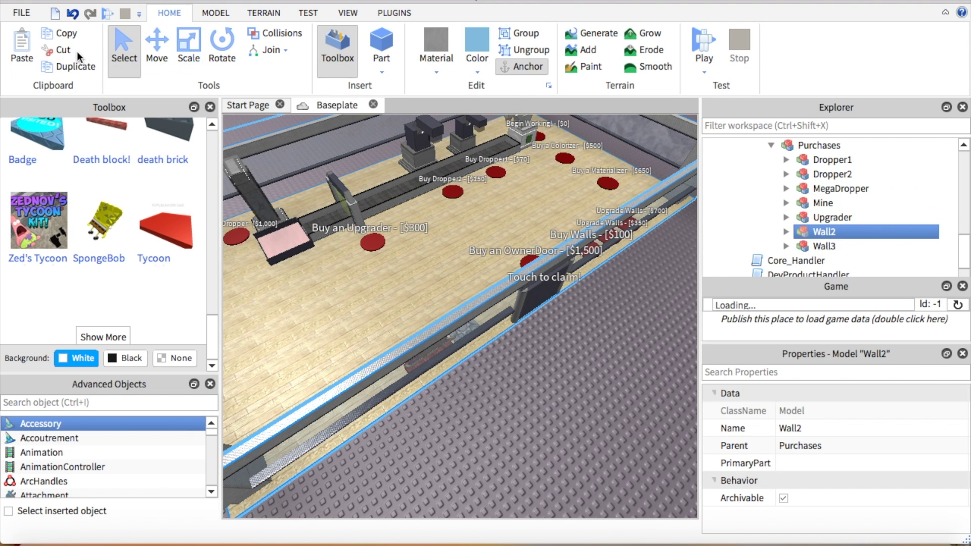
click(60, 49)
click(885, 230)
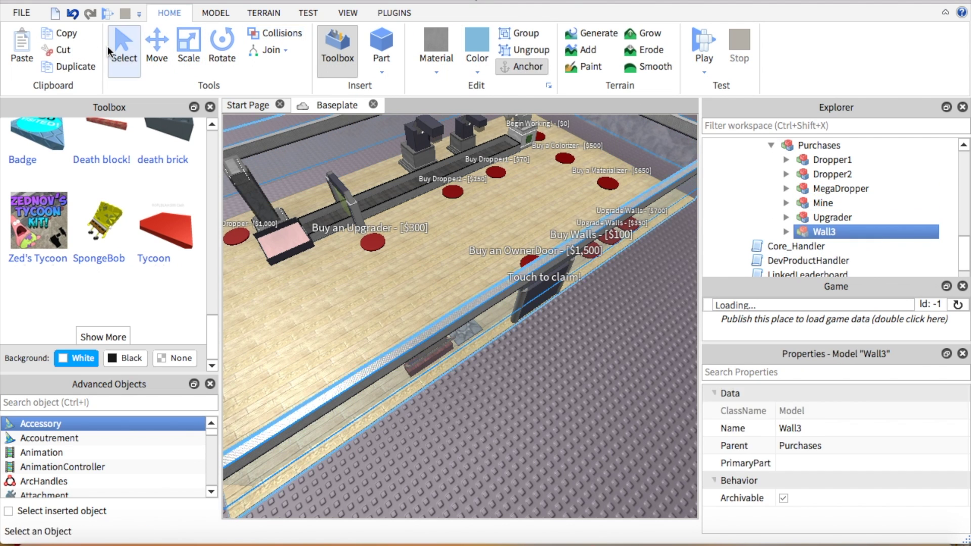
click(60, 49)
- Cut both Upgrade Walls models, [$700] and [$350], out of the Buttons group
scroll(858, 208, up, 3)
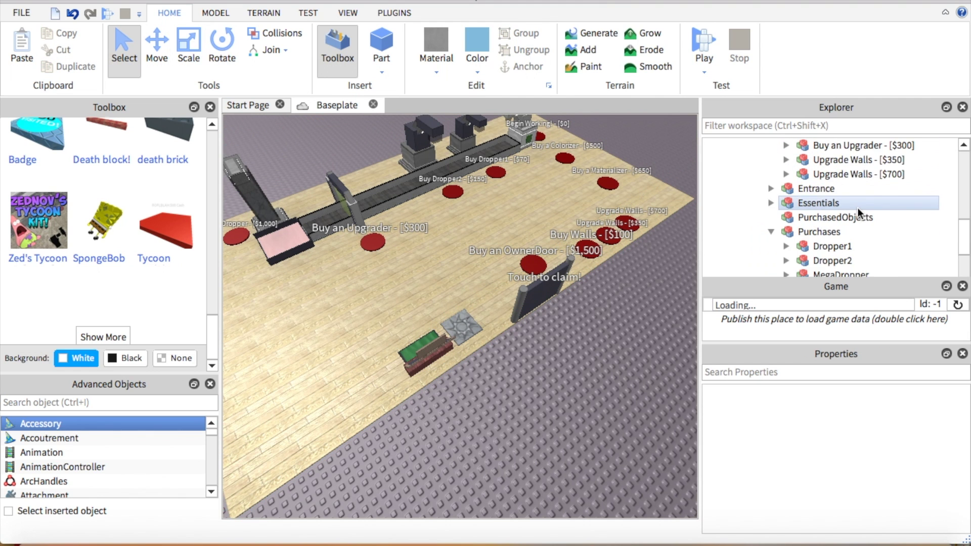
click(867, 217)
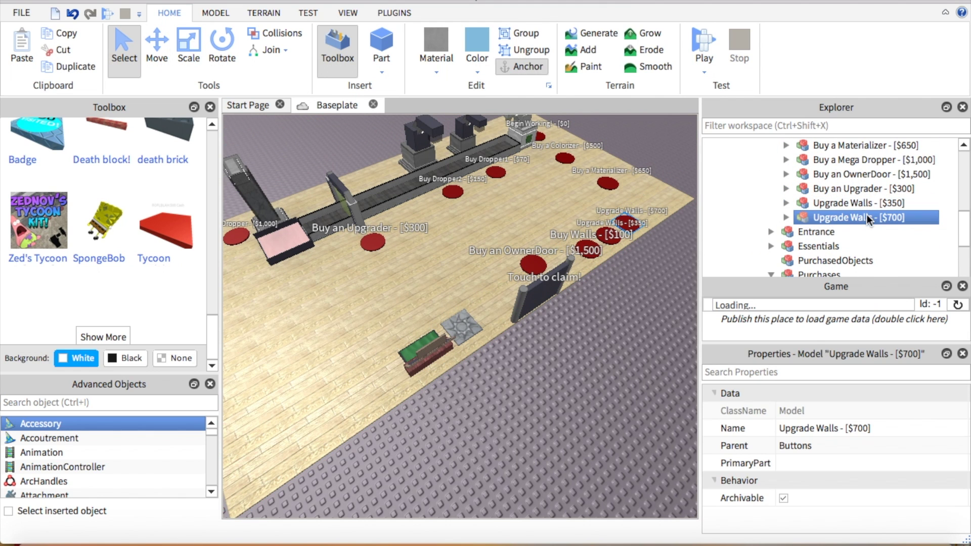
click(79, 51)
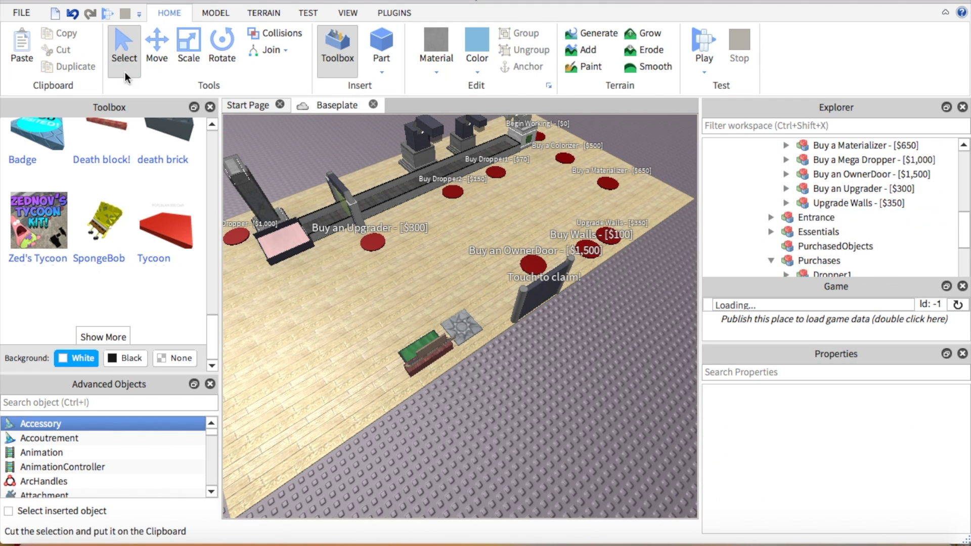
click(812, 203)
click(60, 50)
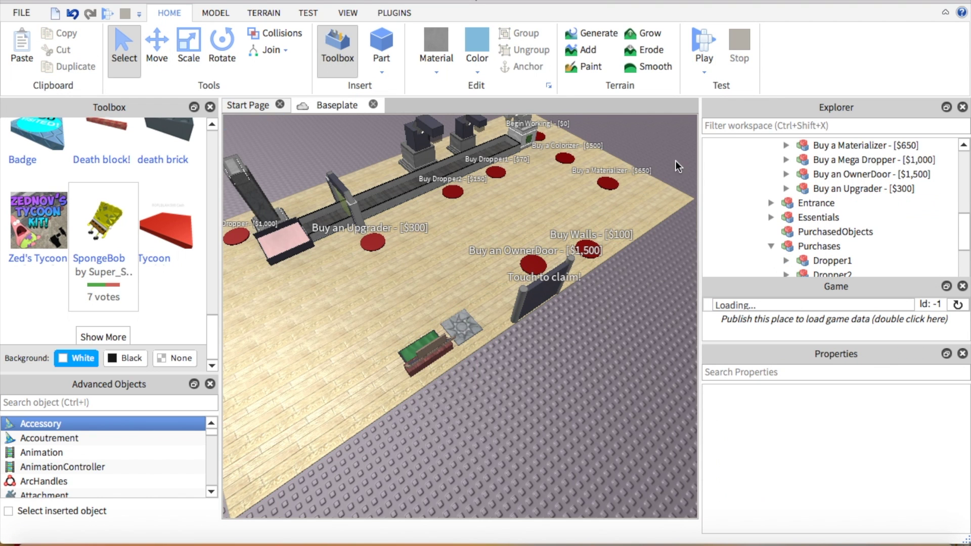
- Cut the Buy an OwnerDoor - [$1,500] and Buy a Materializer - [$650] models out of the Buttons group
click(844, 174)
click(71, 50)
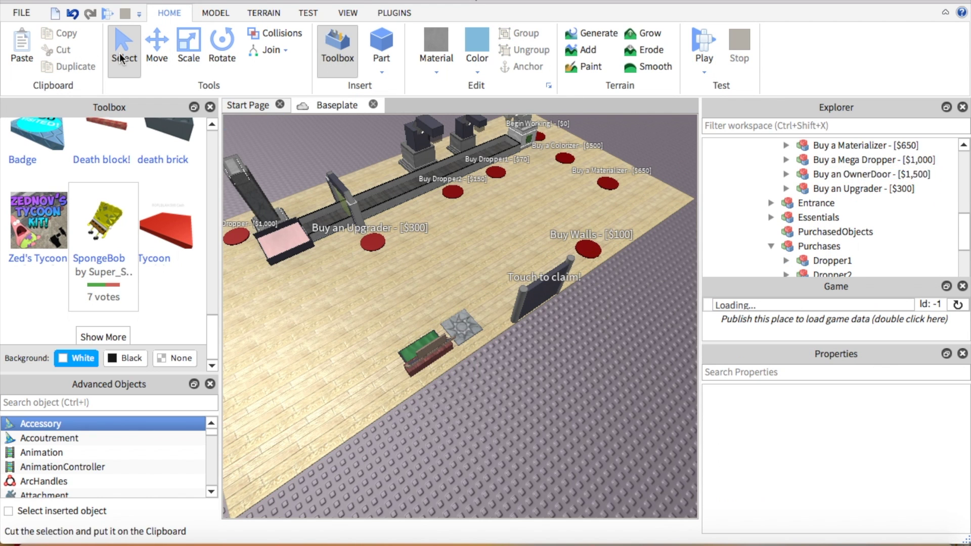
scroll(867, 147, up, 1)
click(887, 193)
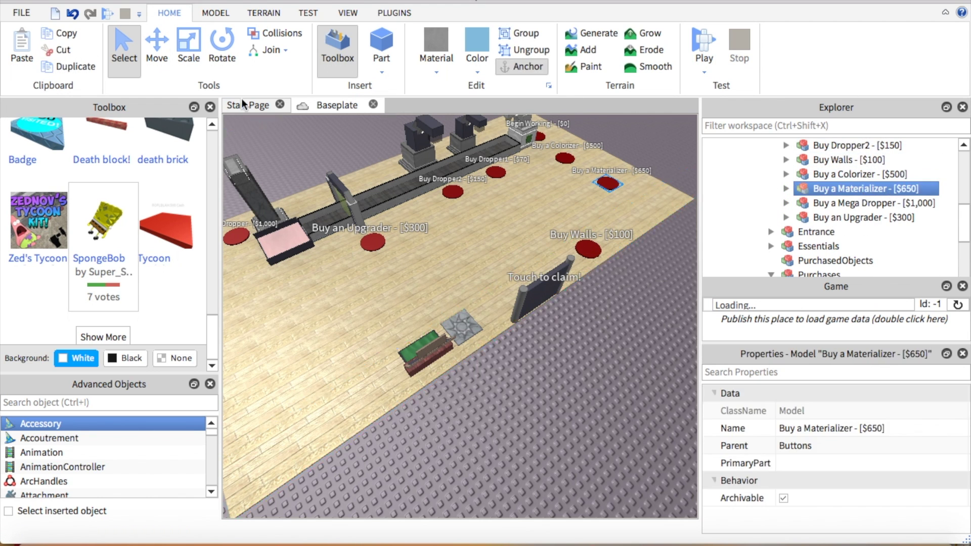
click(59, 49)
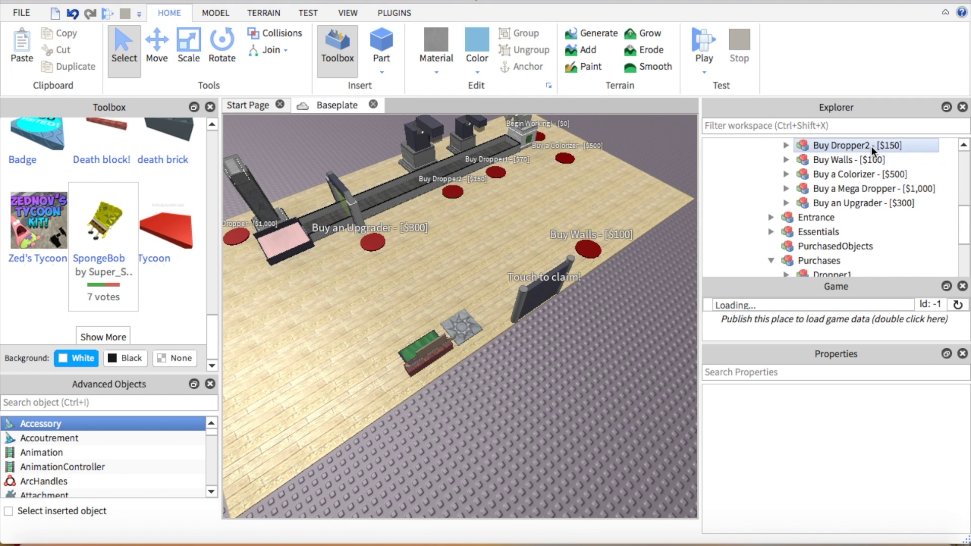
- Cut the Buy Walls - [$100] and Buy a Colorizer - [$500] models out of the Buttons group
click(869, 159)
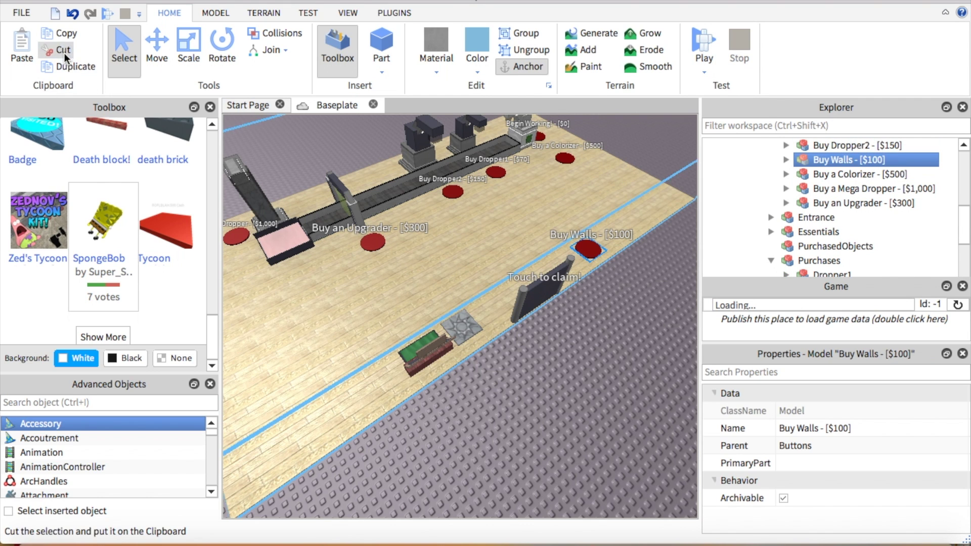
click(65, 53)
click(865, 160)
click(60, 49)
scroll(833, 206, up, 2)
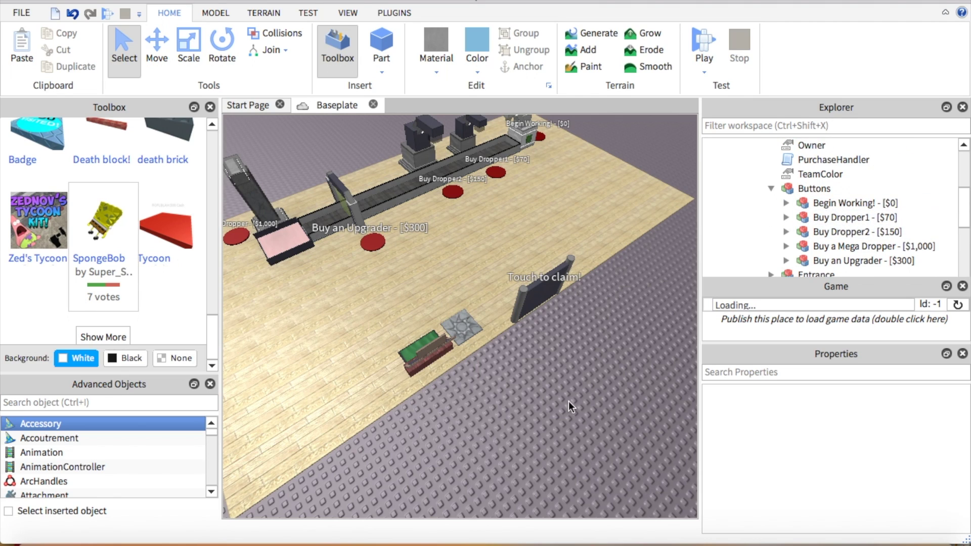
- Look over the tycoon's remaining machines and buttons and the empty baseplate area beside them
scroll(569, 401, down, 5)
right_drag(568, 401, 567, 371)
click(566, 372)
scroll(542, 163, up, 3)
click(543, 164)
scroll(541, 164, down, 2)
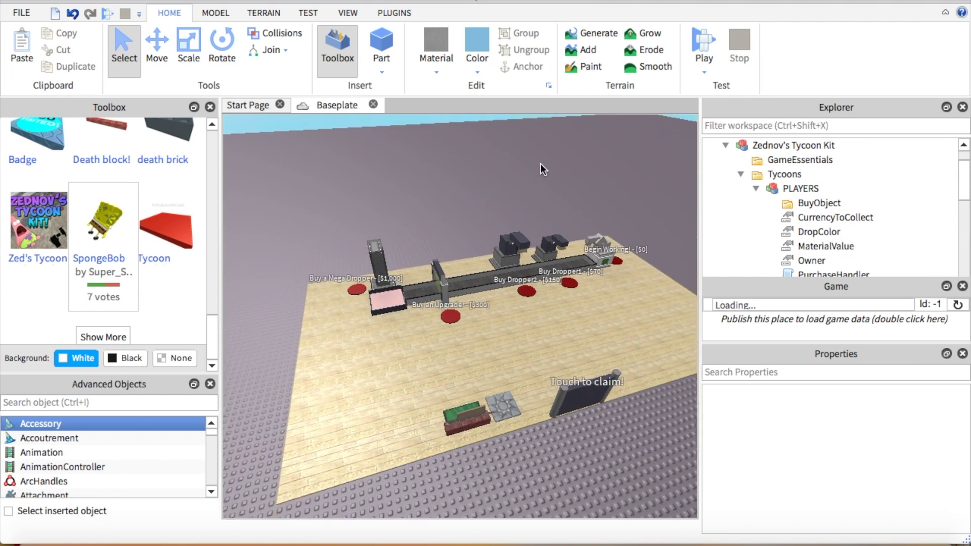
scroll(541, 164, up, 3)
scroll(557, 191, down, 5)
right_drag(577, 304, 575, 271)
scroll(575, 278, down, 2)
- Insert the McDonald's! model from My Models beside the tycoon and rotate it so its parking lot faces away from the tycoon
scroll(15, 172, up, 15)
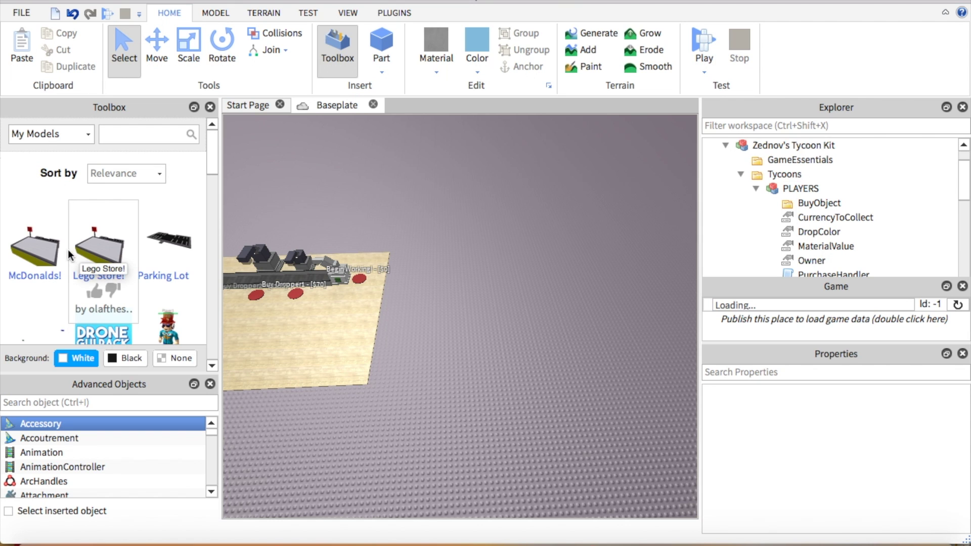
click(50, 250)
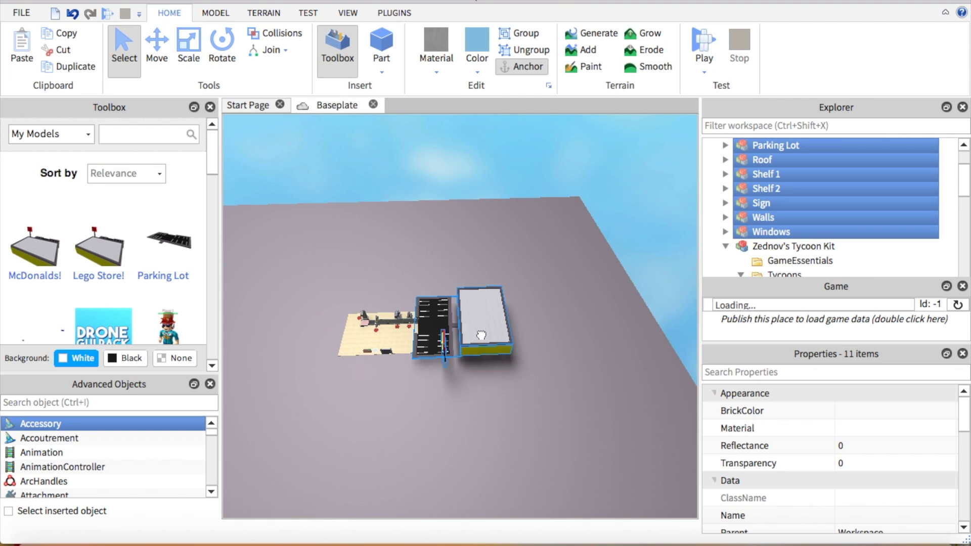
click(221, 44)
drag(511, 373, 609, 281)
click(588, 233)
- Examine the front of the inserted restaurant and its parking lot up close
key(w)
right_drag(391, 317, 409, 319)
key(w)
key(d)
right_drag(615, 306, 614, 306)
key(w)
key(s)
key(w)
key(a)
- Copy the Buy Dropper1 - [$70] button from the Buttons group and paste the copy into the Workspace
scroll(615, 307, up, 2)
scroll(735, 214, down, 5)
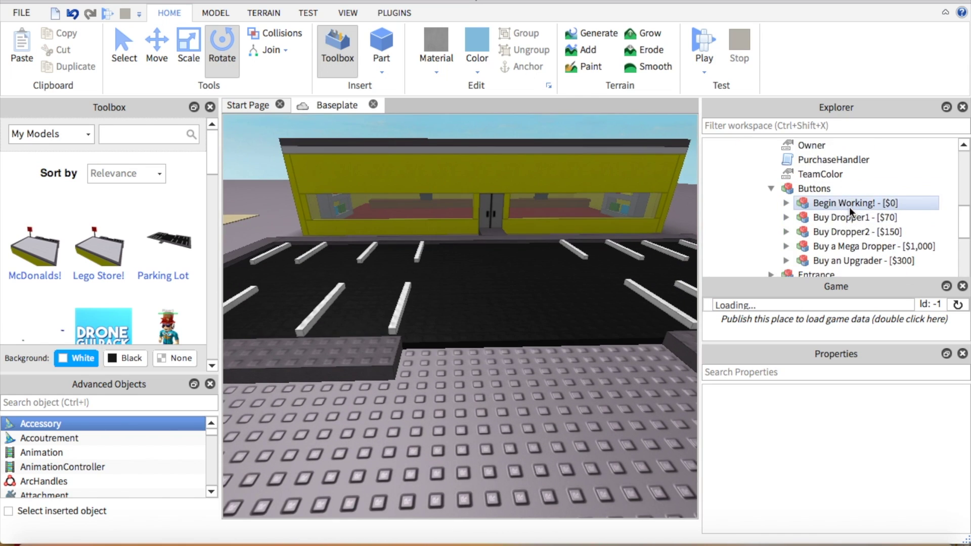
right_click(857, 215)
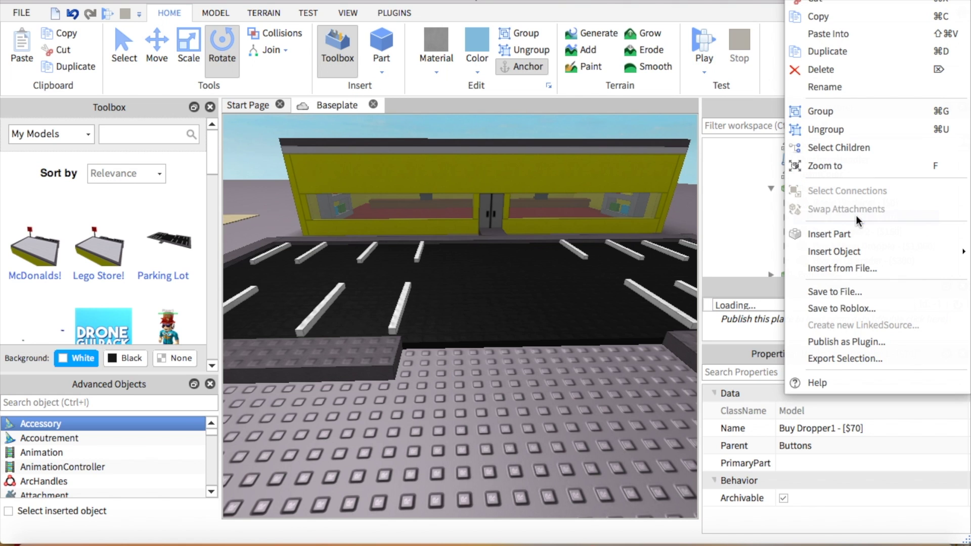
click(857, 18)
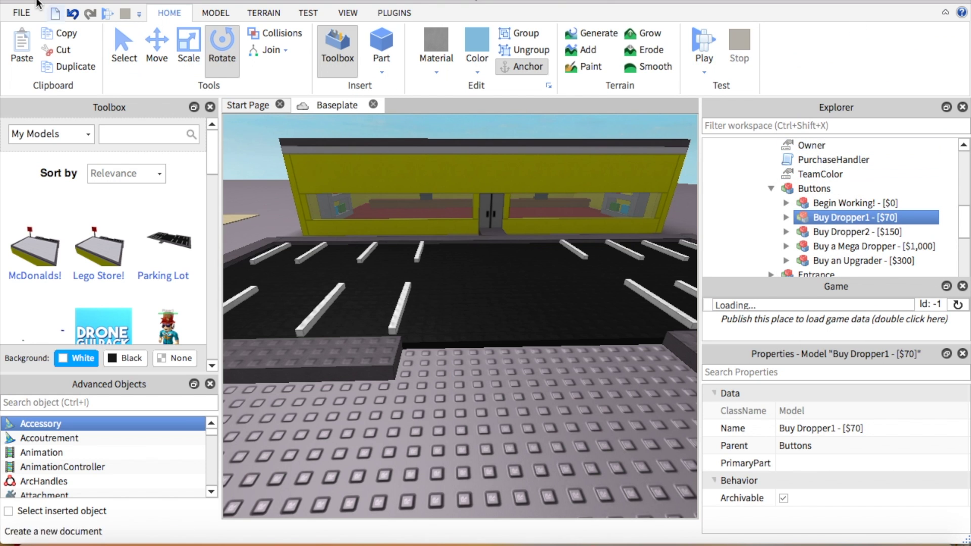
click(22, 56)
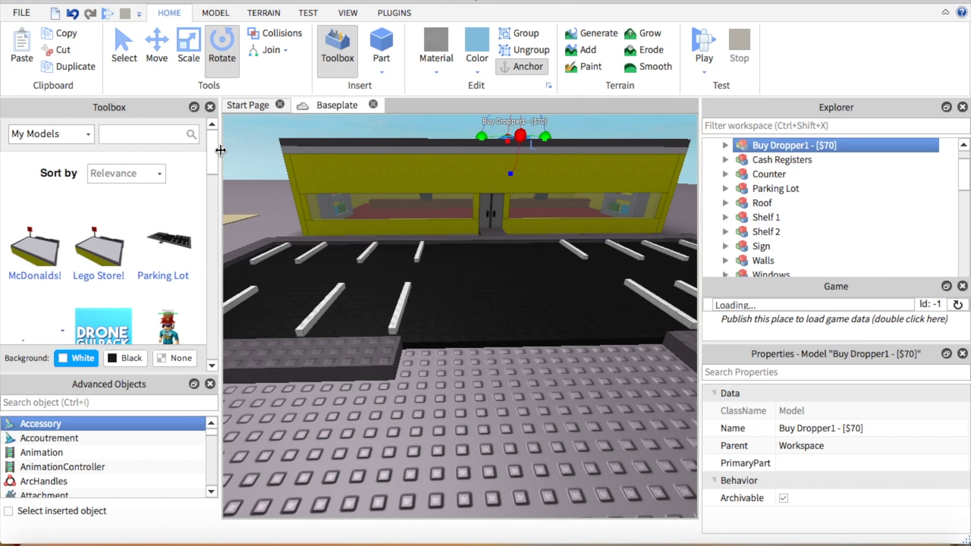
- Move the pasted Buy Dropper1 button onto the ground at the parking lot's entrance
key(f)
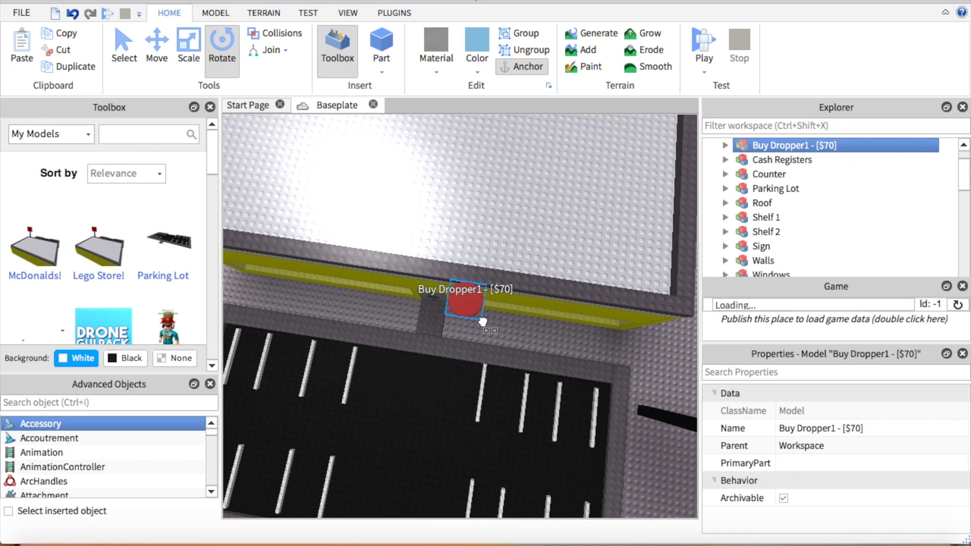
right_drag(483, 322, 482, 323)
drag(482, 324, 453, 203)
right_drag(453, 203, 500, 200)
scroll(453, 204, down, 3)
scroll(453, 204, up, 4)
scroll(453, 204, down, 4)
scroll(453, 204, up, 5)
scroll(454, 203, down, 3)
scroll(453, 203, up, 2)
scroll(500, 201, down, 4)
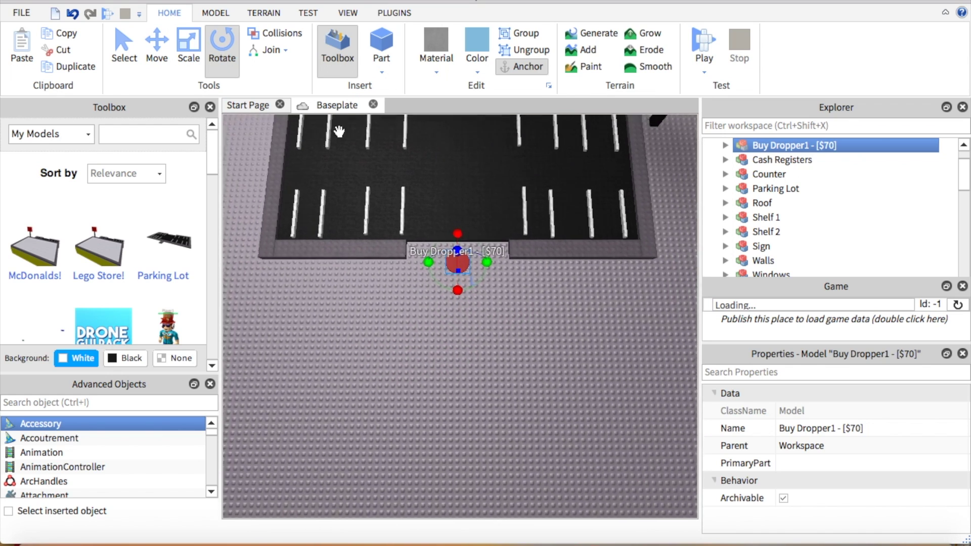
- Paste a second Buy Dropper1 button and place it in front of the restaurant, beside the doors
click(22, 48)
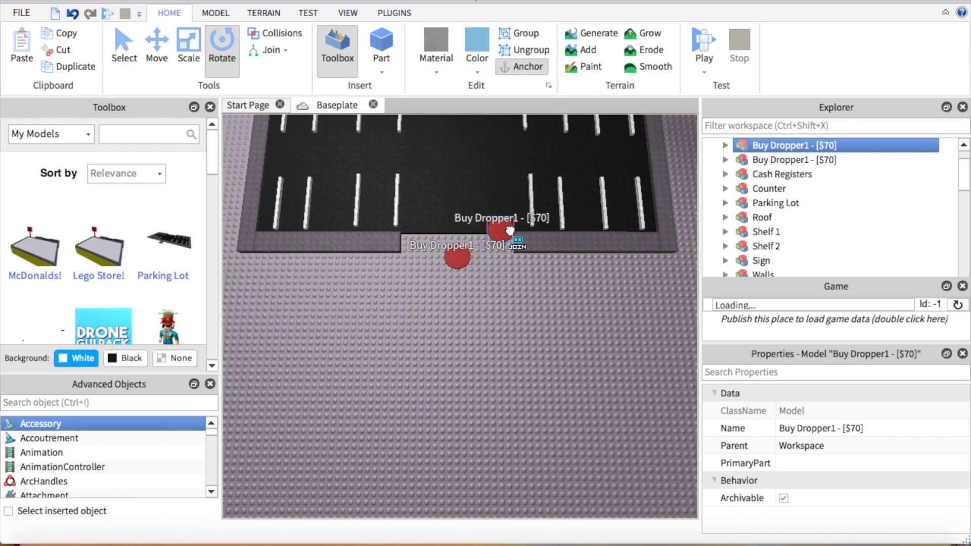
drag(510, 230, 515, 221)
right_drag(515, 222, 515, 222)
drag(515, 221, 512, 216)
right_drag(515, 222, 518, 226)
key(w)
key(w)
click(520, 398)
right_drag(520, 398, 528, 352)
key(w)
- Set the Object value of the button at the parking lot entrance to Parking Lot
scroll(860, 214, up, 1)
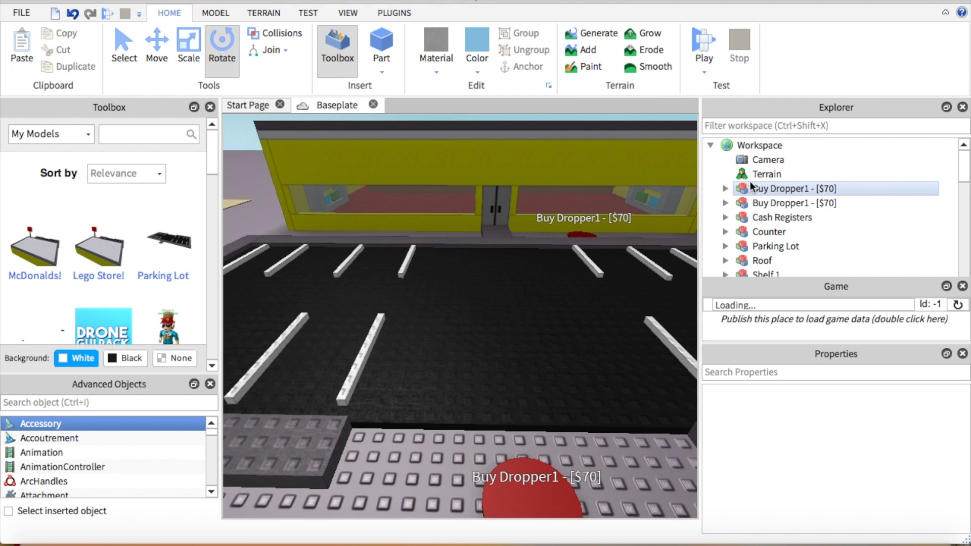
scroll(749, 188, down, 1)
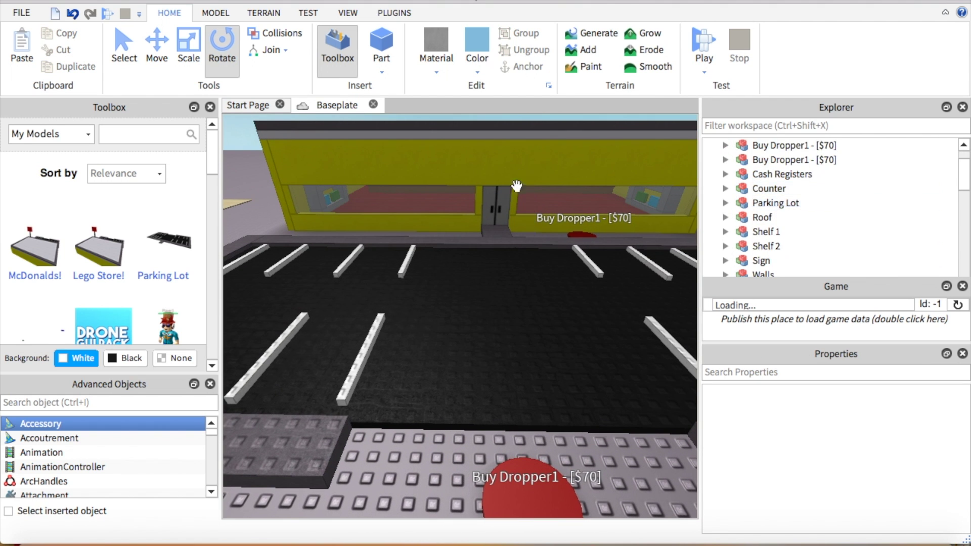
click(513, 325)
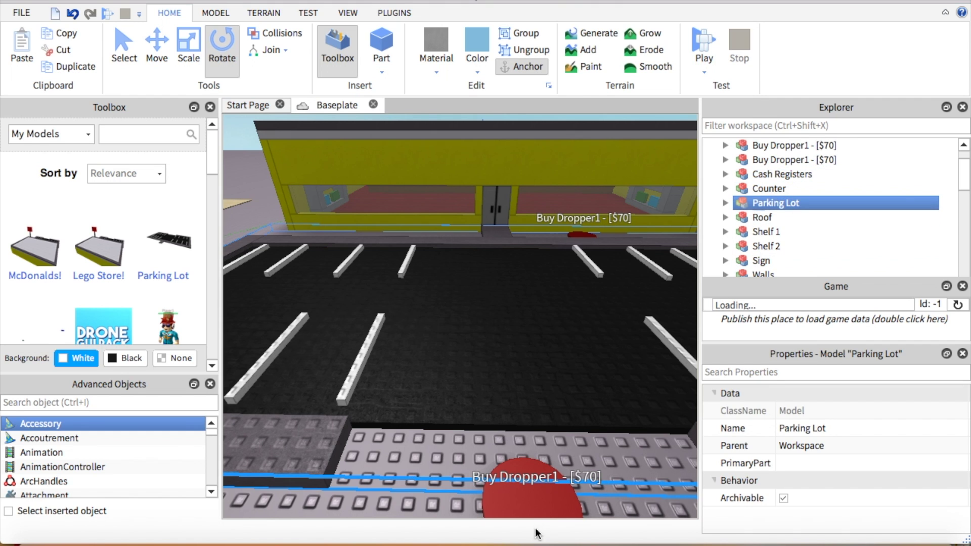
click(527, 504)
click(726, 159)
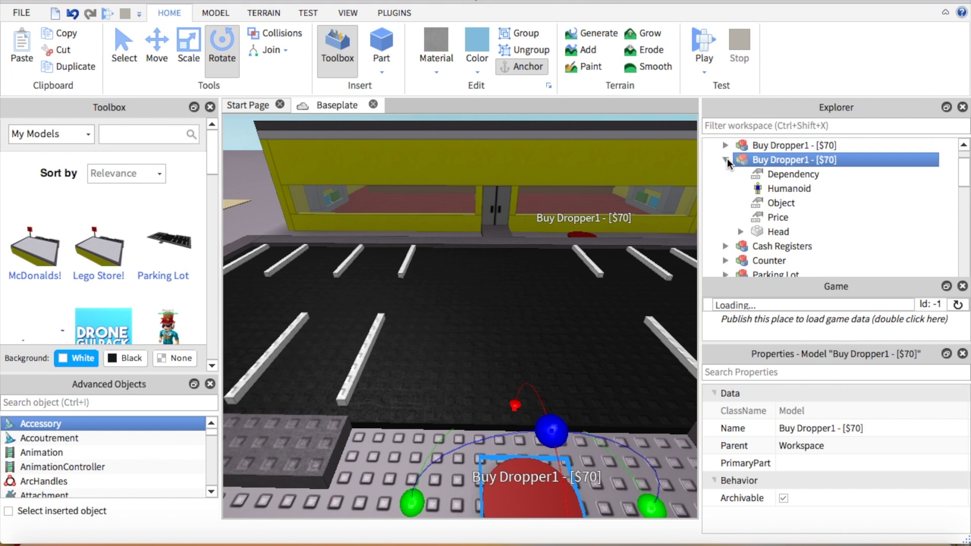
click(781, 203)
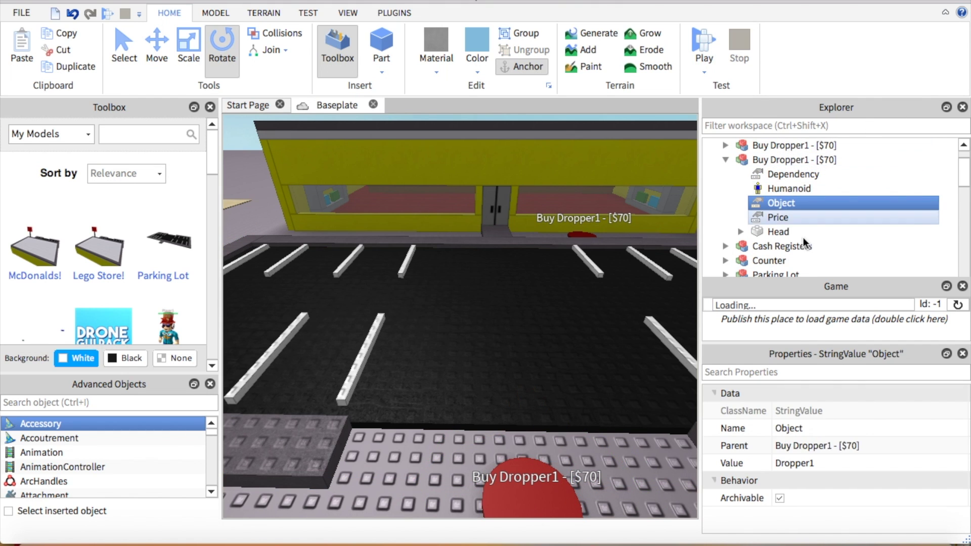
click(823, 465)
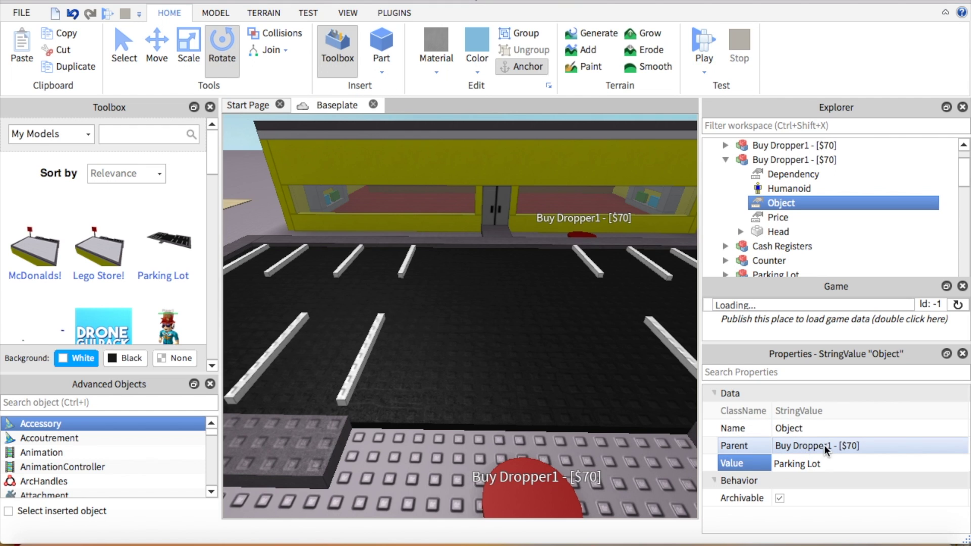
- Set the Price value of the button at the parking lot entrance to 40
click(810, 162)
click(788, 217)
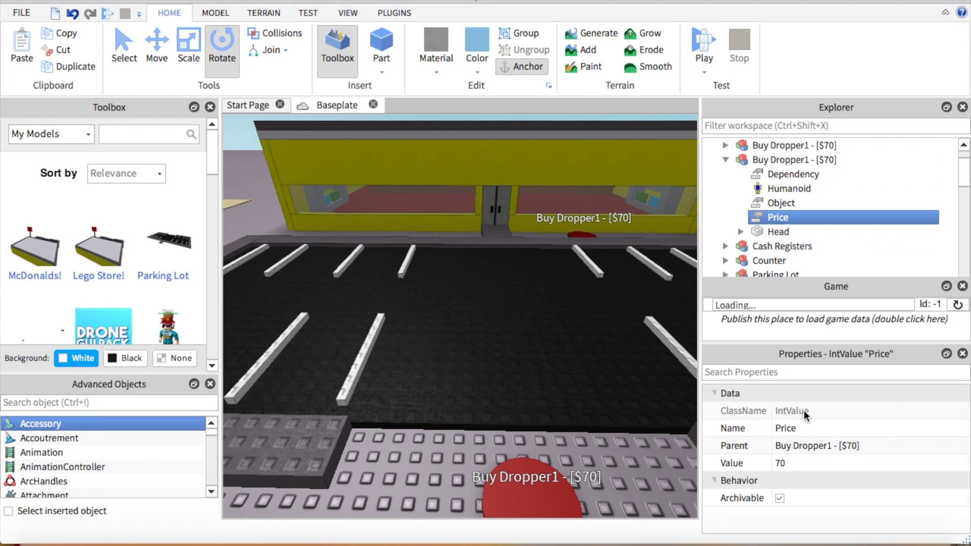
click(814, 462)
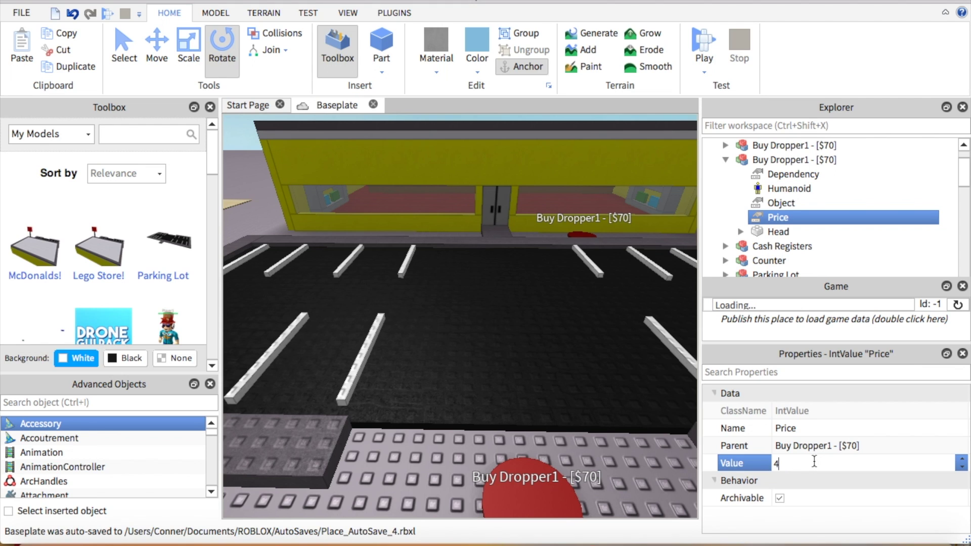
click(664, 473)
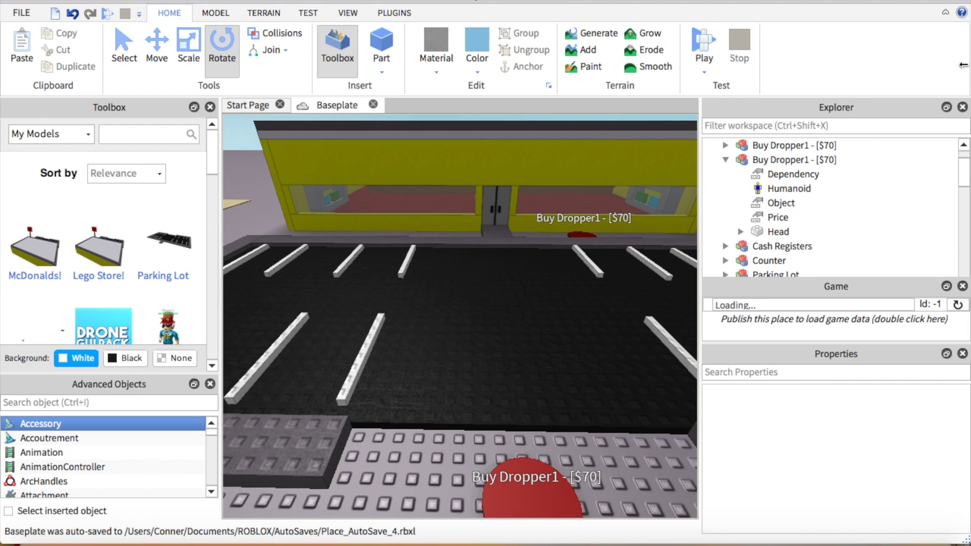
- Rename the button at the parking lot entrance as Buy Parking Lot - [$40]
click(840, 162)
right_click(841, 163)
click(807, 87)
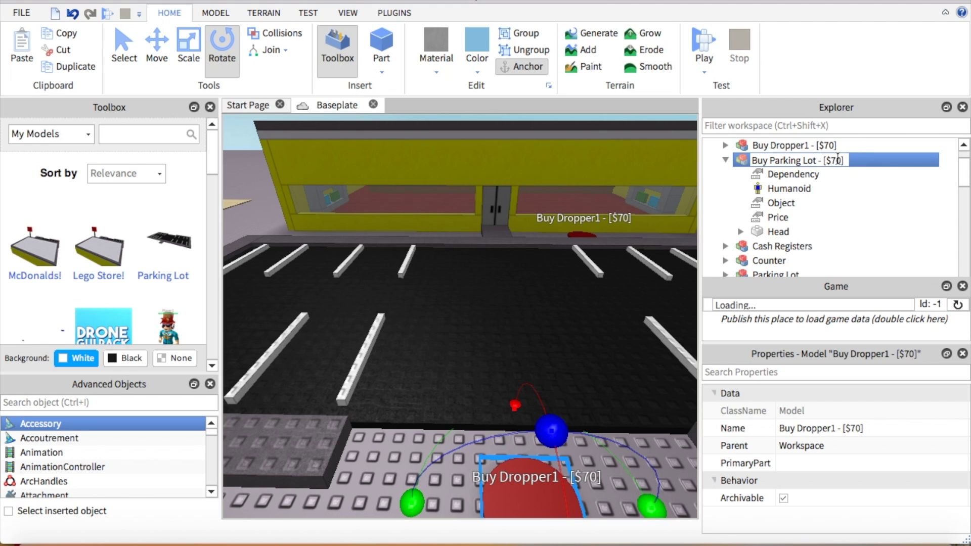
text(Buy Parking Lot - [$40])
key(Return)
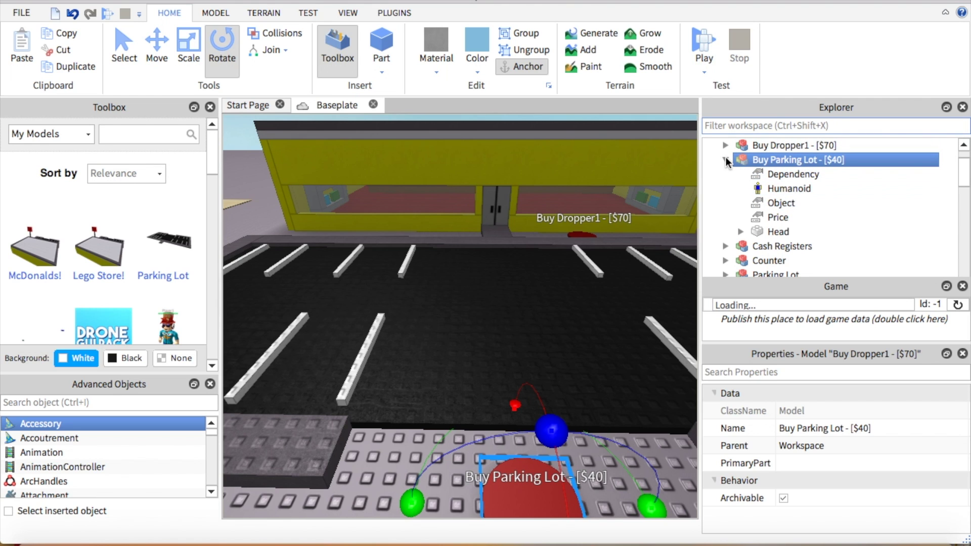
- Rename the Buy Dropper1 button in front of the restaurant as Buy Walls - [$50]
click(588, 236)
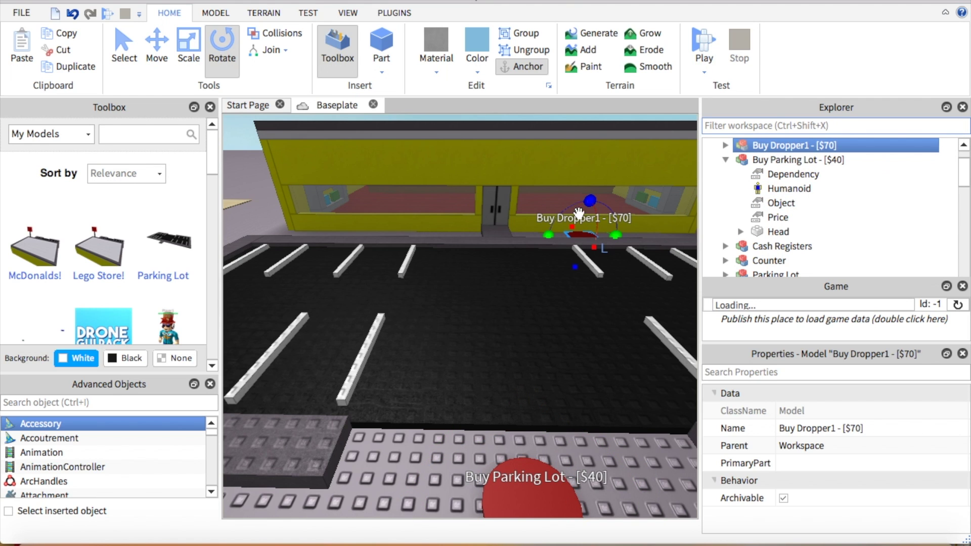
right_click(783, 147)
click(833, 88)
key(Return)
double_click(791, 145)
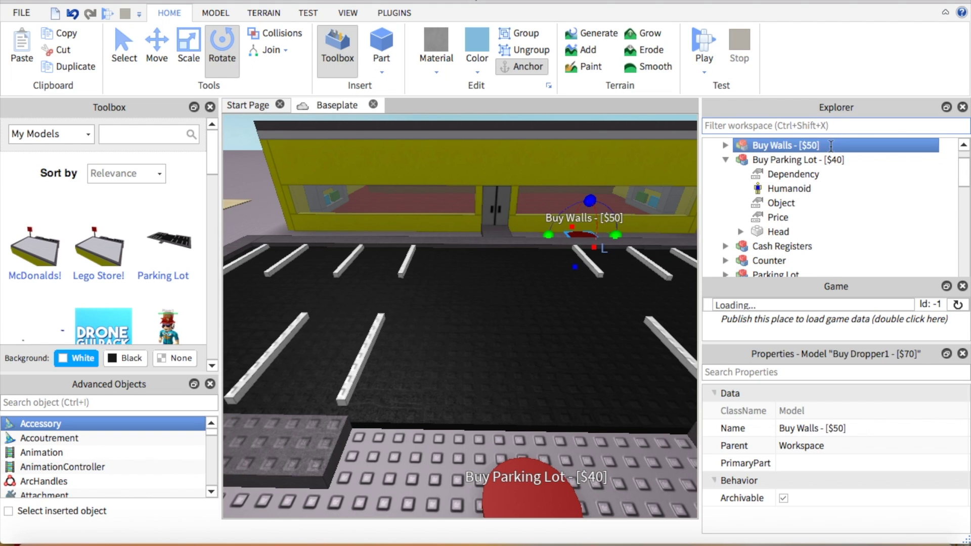
- Set the Buy Walls button's Object value to Walls and its Price value to 50
click(725, 145)
click(801, 189)
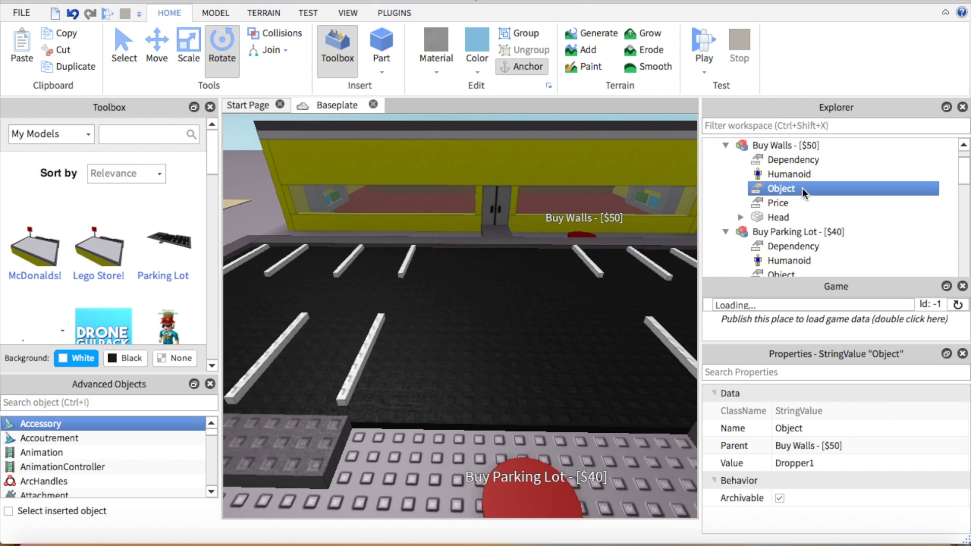
click(824, 459)
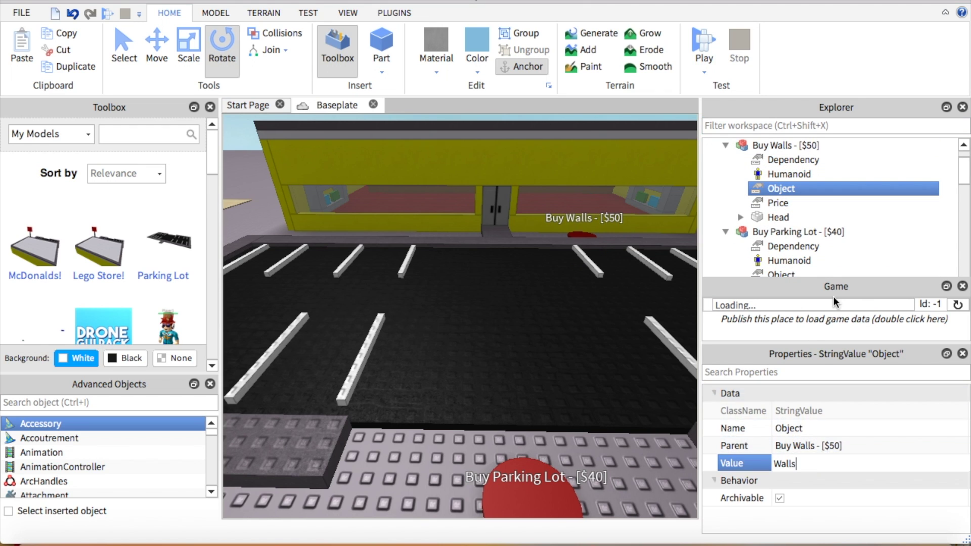
click(805, 207)
click(795, 461)
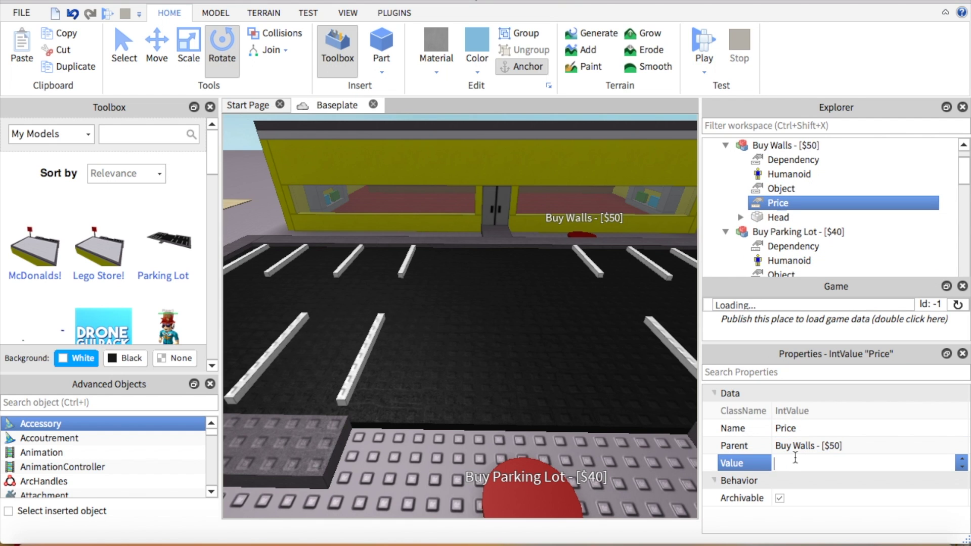
- Look through the Workspace hierarchy and check which model makes up the restaurant's walls
scroll(837, 205, up, 1)
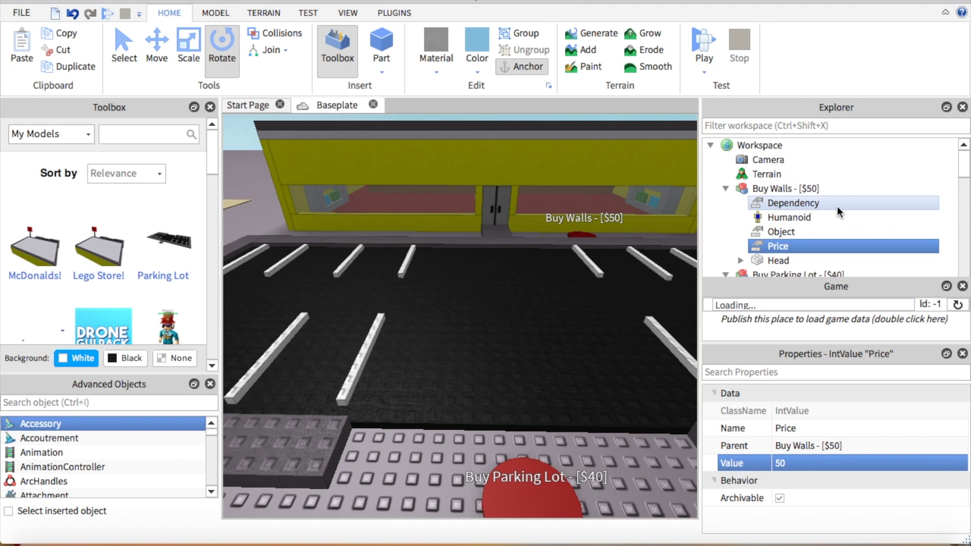
click(710, 146)
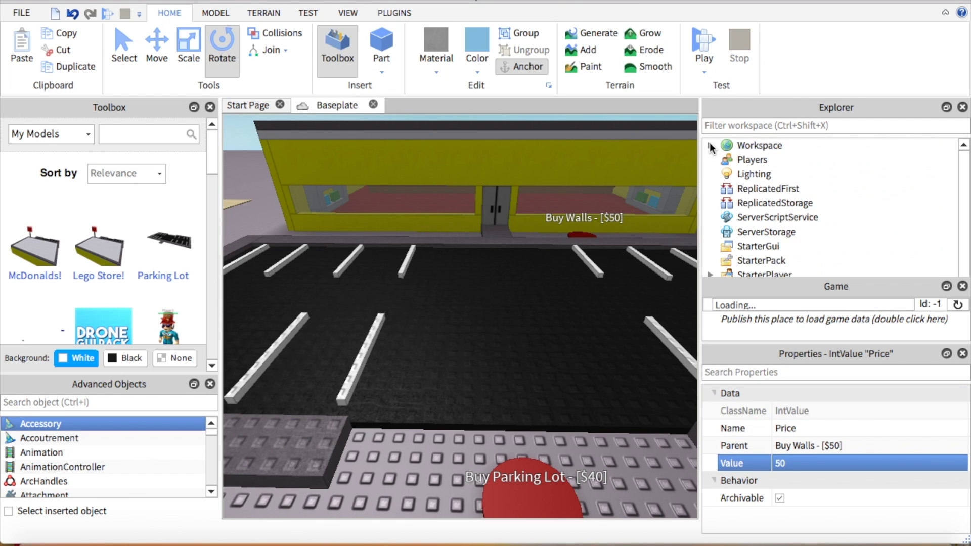
click(710, 146)
scroll(809, 185, down, 6)
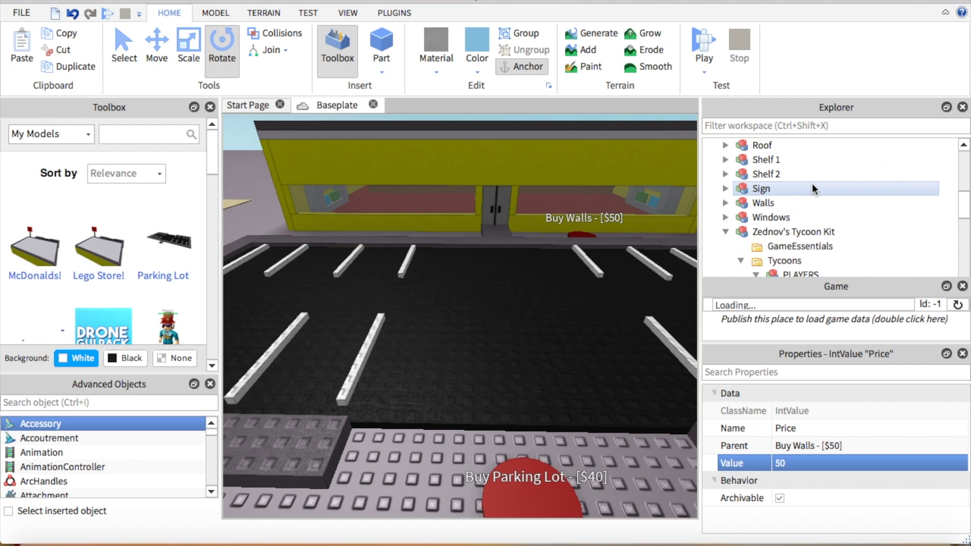
scroll(812, 183, down, 10)
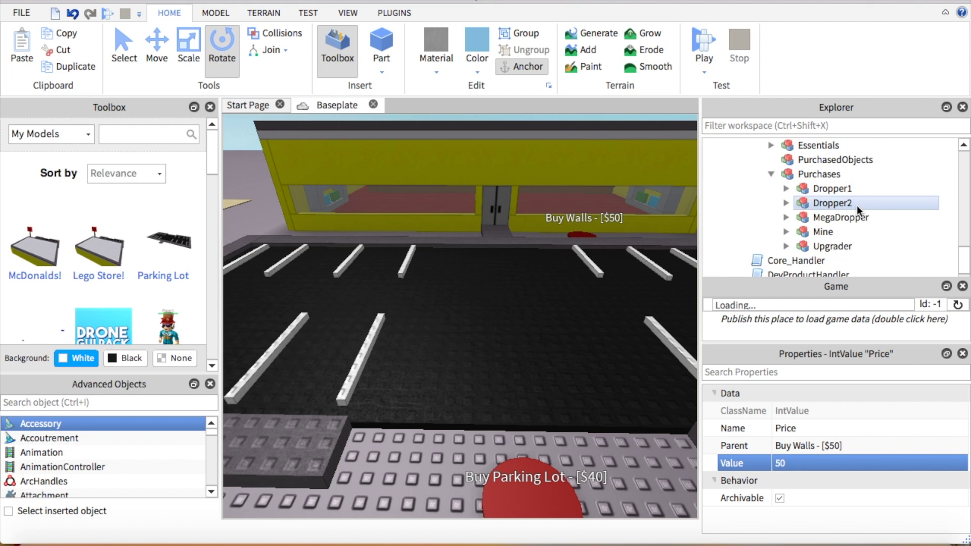
scroll(857, 206, down, 6)
scroll(820, 198, up, 2)
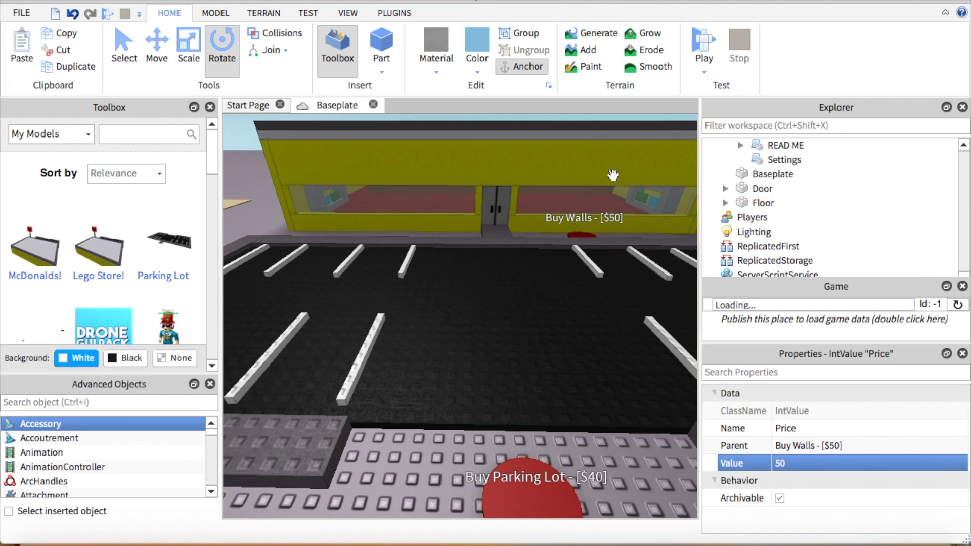
click(565, 168)
scroll(814, 164, up, 1)
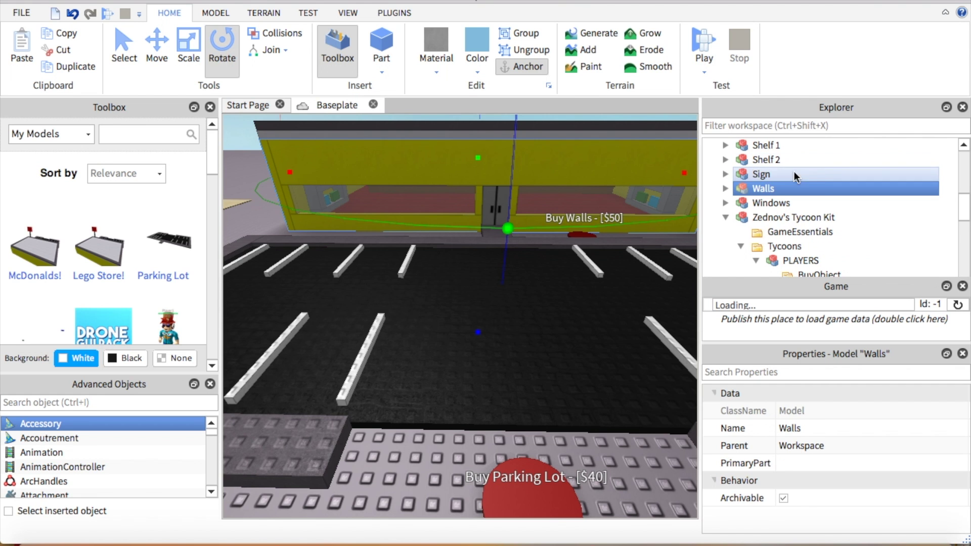
key(f)
click(558, 192)
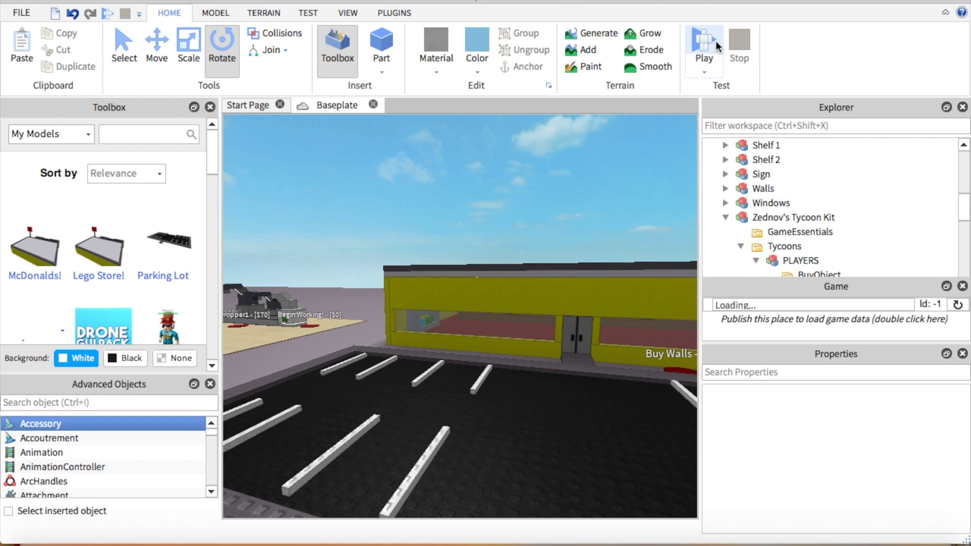
- Playtest the tycoon by claiming it, activating Begin Working! and trying the mine, then stop the test
click(713, 43)
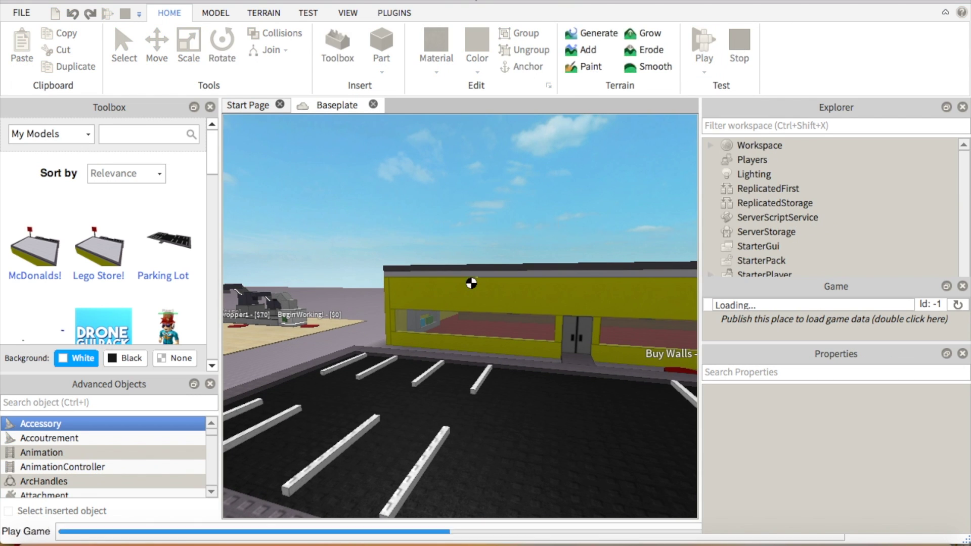
key(w)
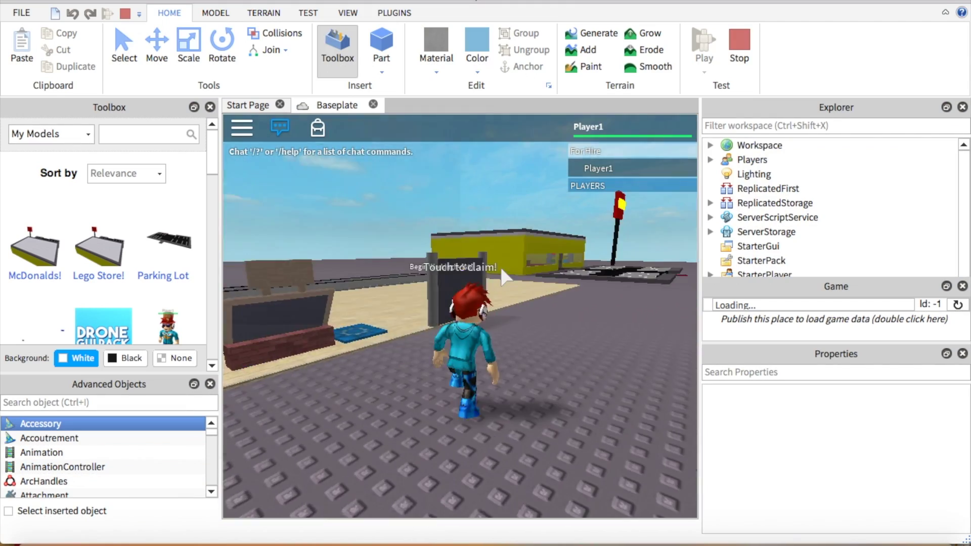
key(w)
key(w)
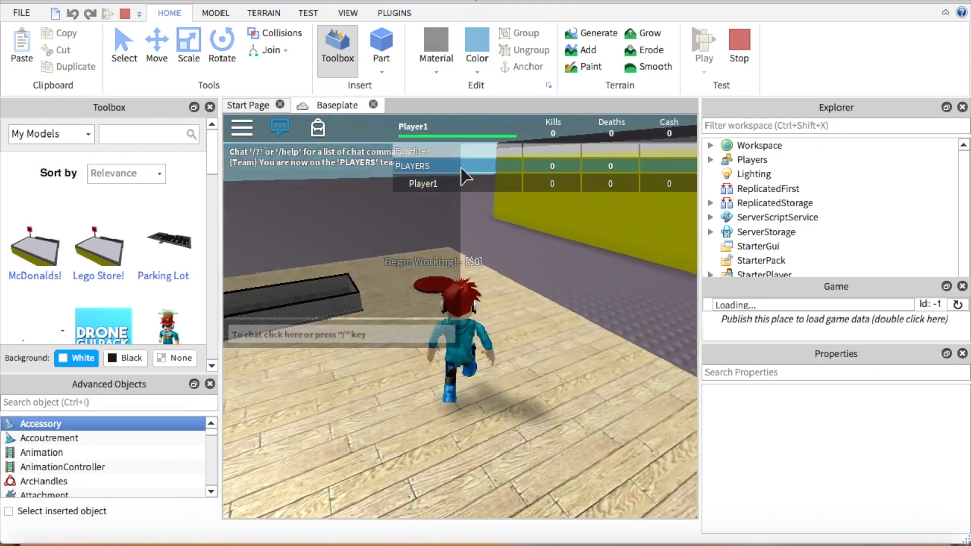
key(w)
right_drag(549, 277, 507, 179)
key(w)
key(a)
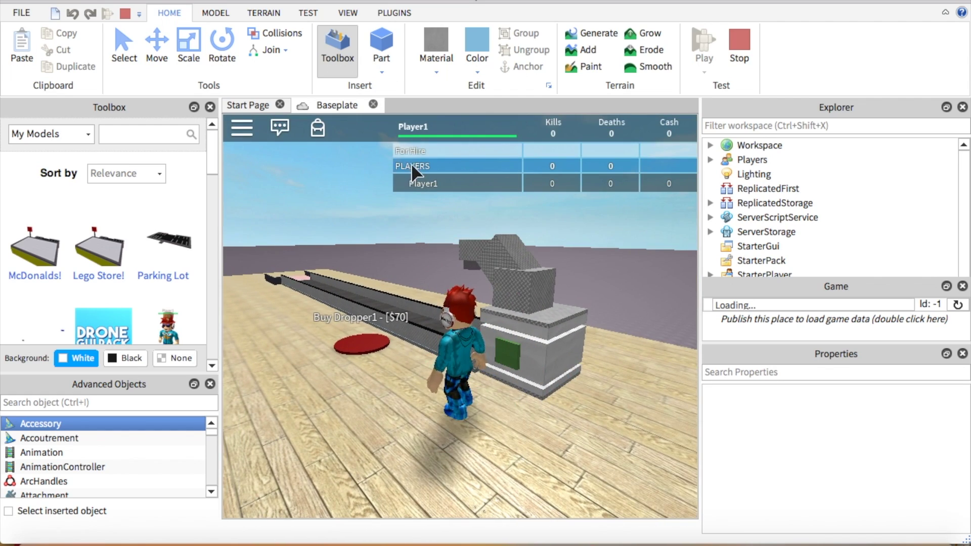
key(w)
click(514, 374)
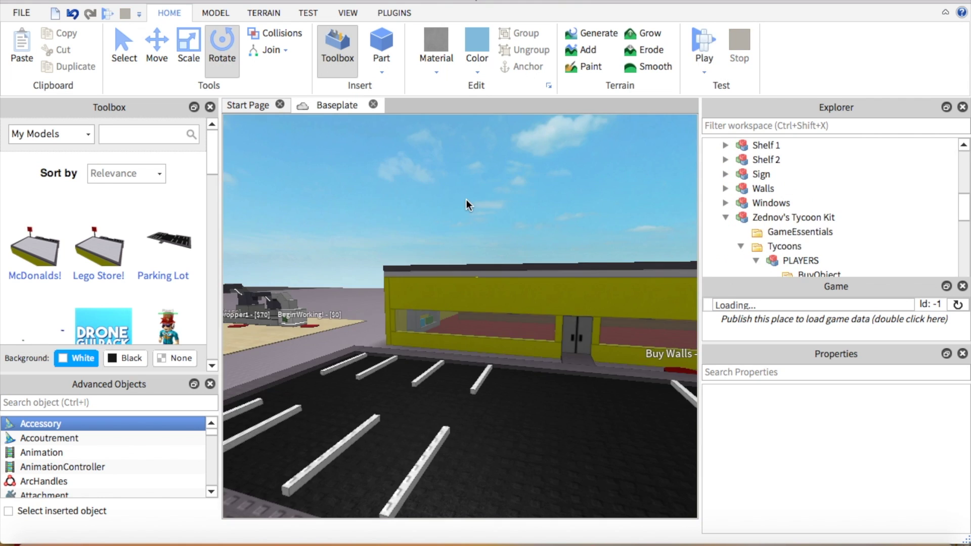
- Move the Buy Walls - [$50] model from Workspace into the tycoon kit's Buttons group
key(s)
right_drag(466, 199, 457, 293)
scroll(440, 156, down, 3)
scroll(516, 195, up, 5)
click(460, 332)
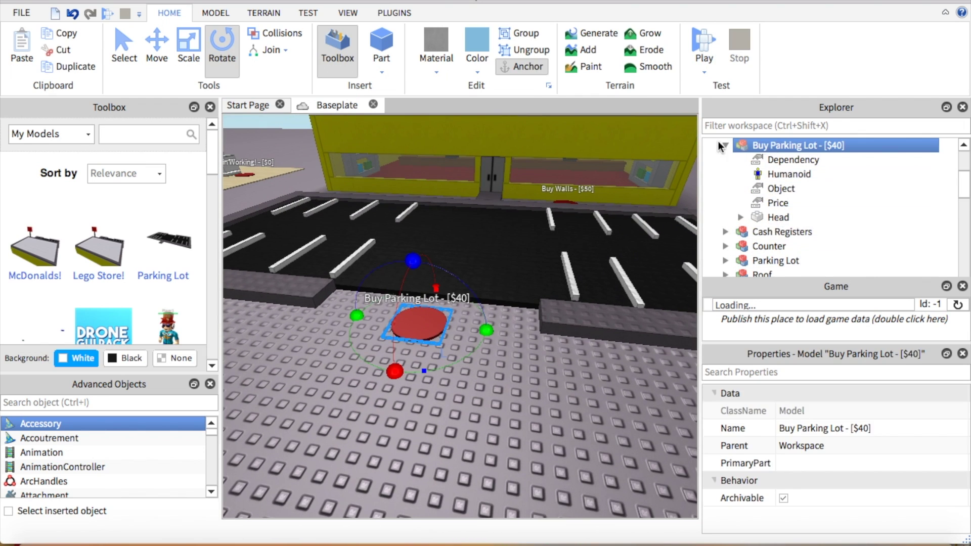
scroll(740, 150, up, 3)
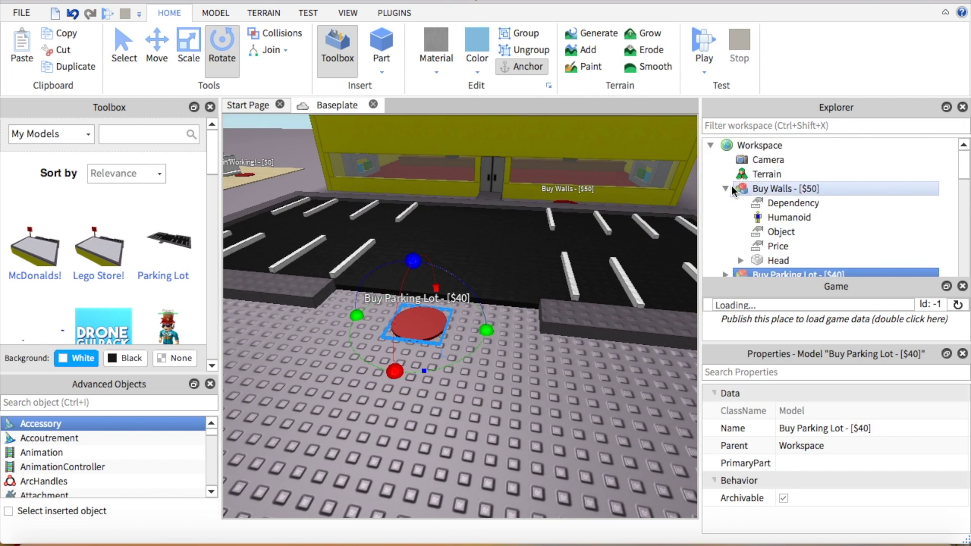
click(726, 188)
drag(727, 185, 818, 201)
scroll(790, 187, down, 1)
scroll(819, 202, up, 10)
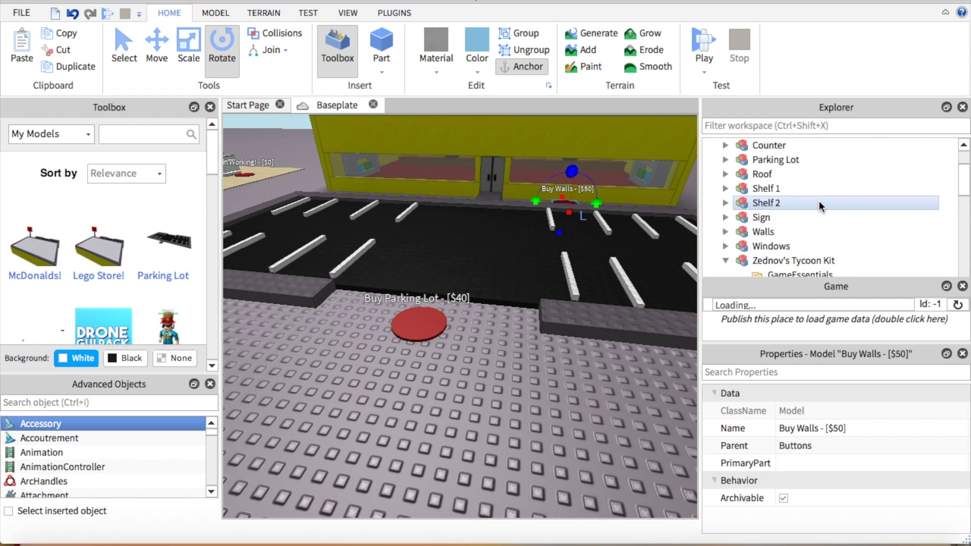
- Move the Buy Parking Lot - [$40] model from Workspace into the tycoon kit's Buttons group
drag(759, 187, 786, 191)
scroll(776, 186, down, 4)
drag(854, 194, 850, 190)
scroll(851, 191, up, 10)
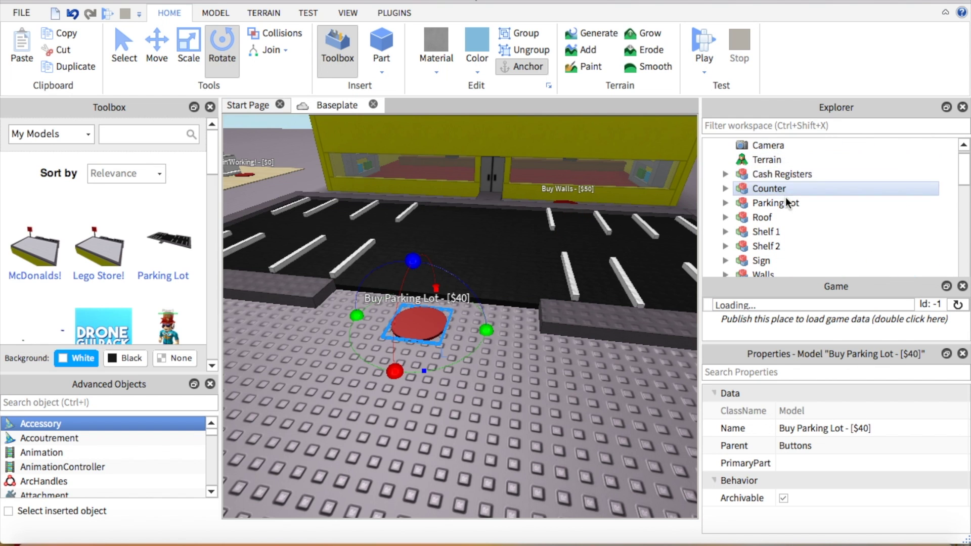
- Move the Walls and Parking Lot models from Workspace into the tycoon kit's Purchases group
scroll(767, 230, down, 1)
drag(735, 230, 851, 226)
scroll(845, 220, up, 10)
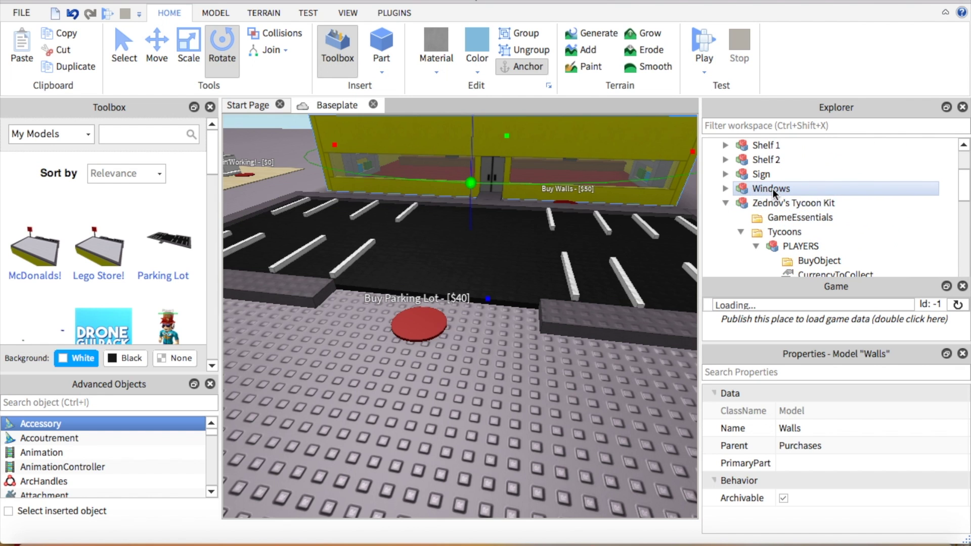
scroll(773, 189, up, 1)
scroll(769, 208, up, 1)
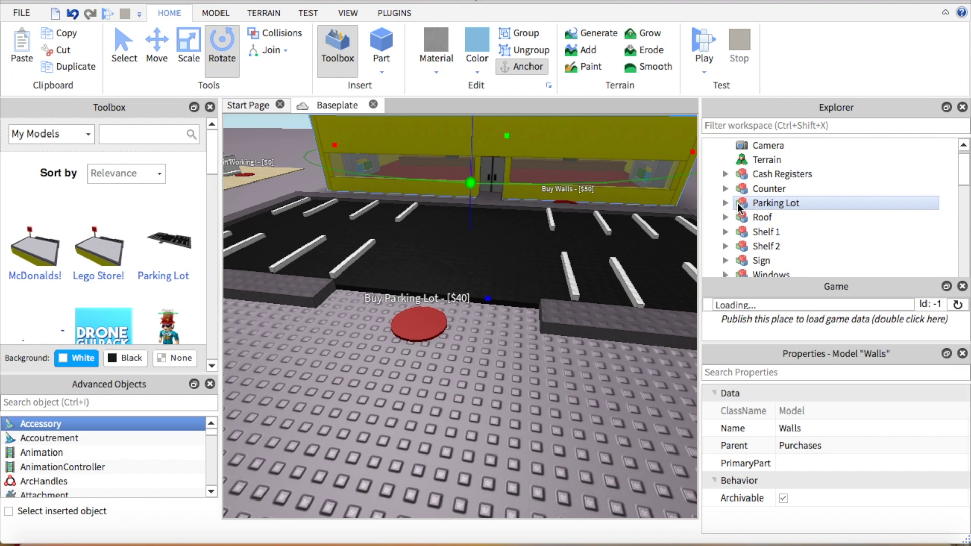
drag(738, 203, 814, 175)
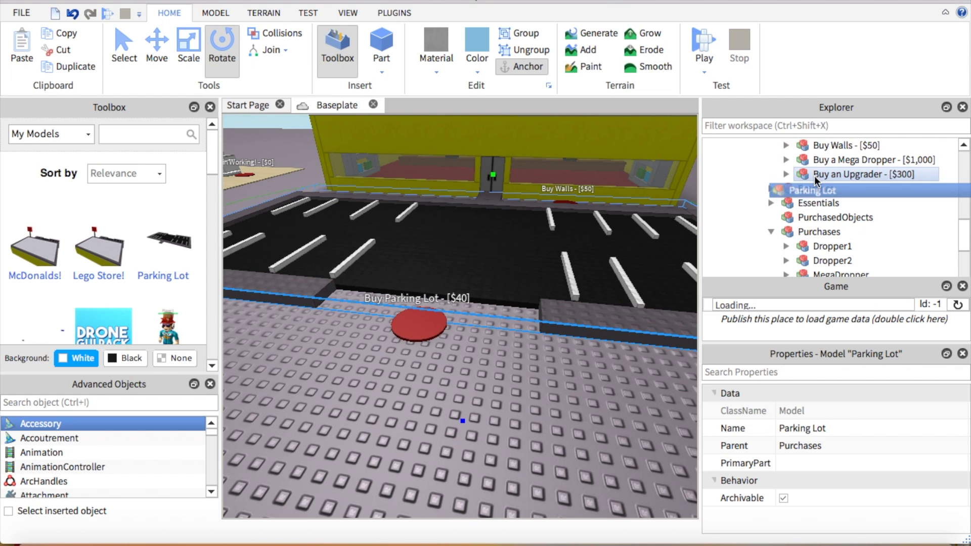
- Start a playtest, claim the tycoon, activate Begin Working! and earn cash from the mine
click(709, 50)
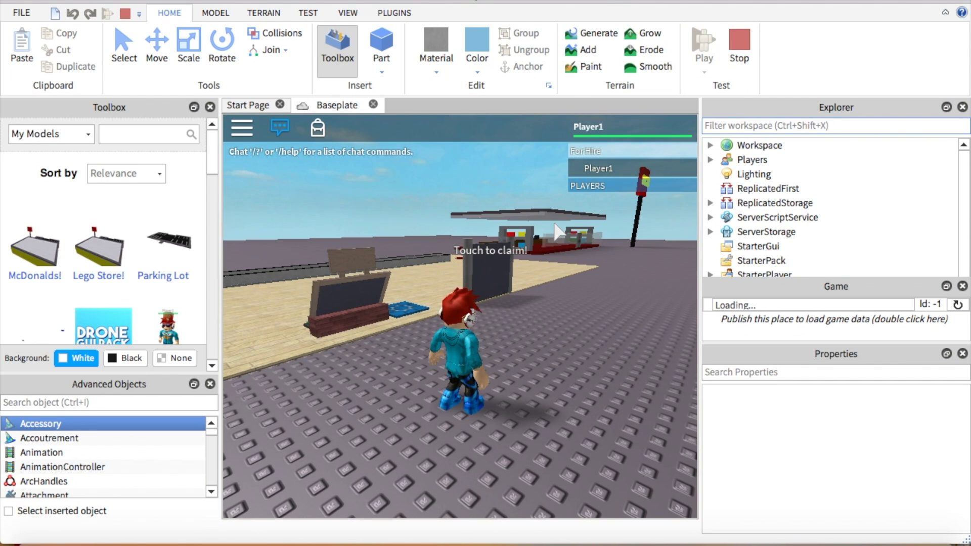
key(w)
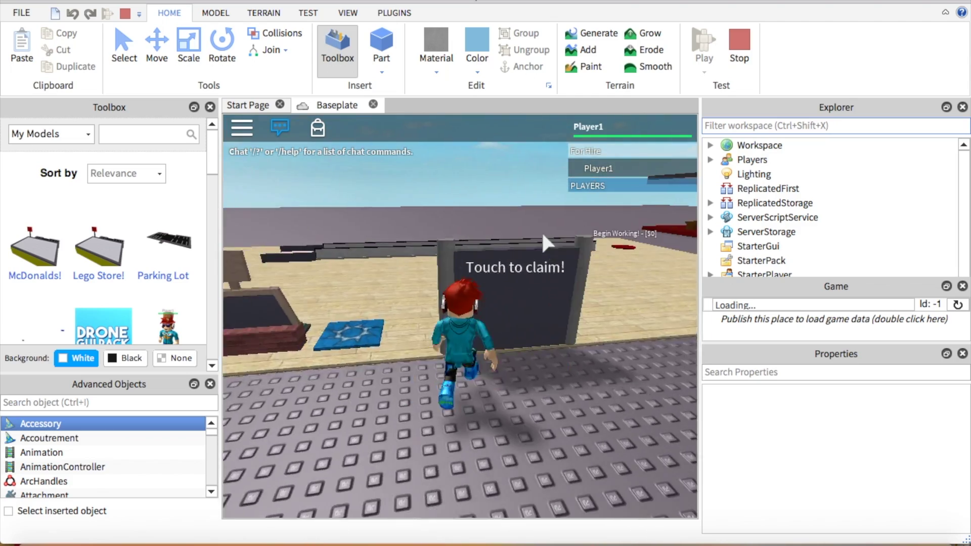
key(w)
right_drag(553, 236, 466, 230)
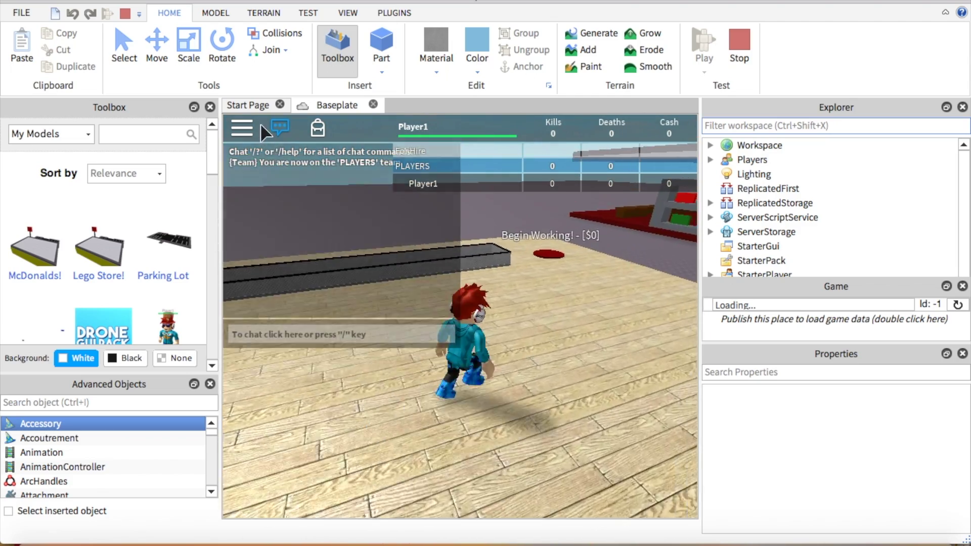
key(w)
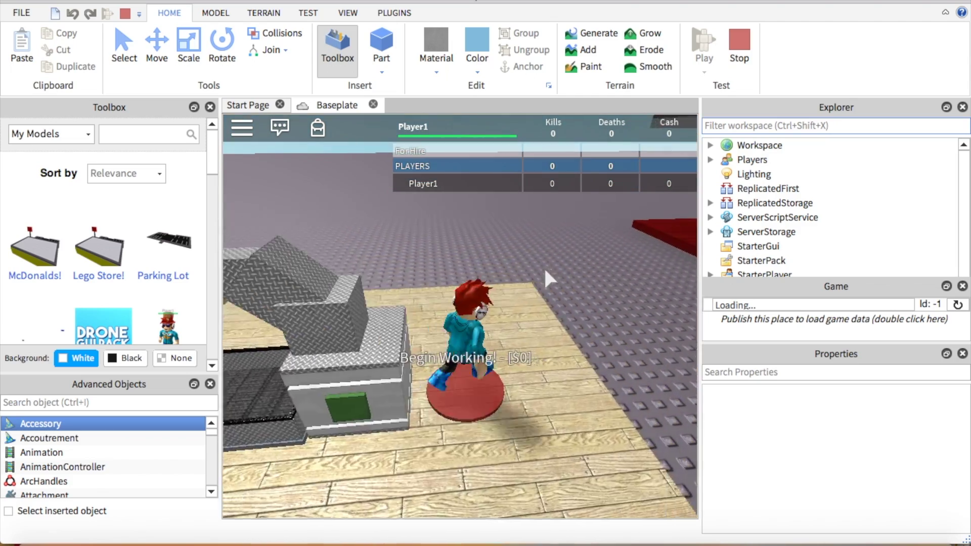
key(s)
key(a)
key(w)
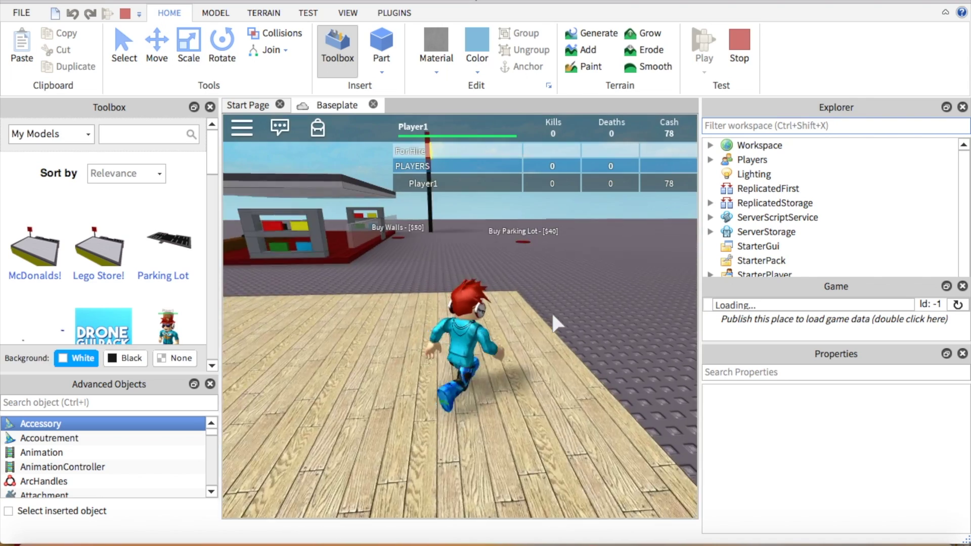
- Walk to the Buy Parking Lot - [$40] button in the playtest and purchase the parking lot
key(w)
key(d)
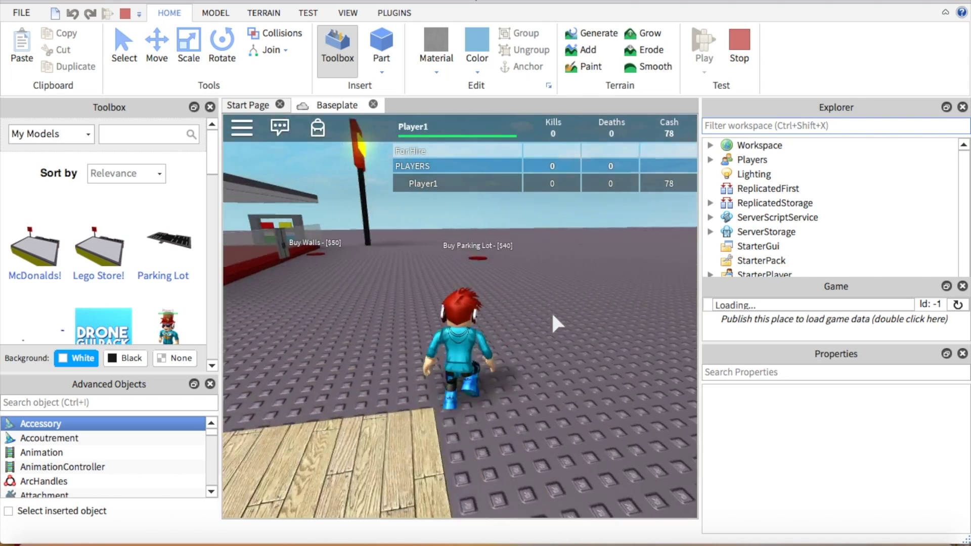
key(w)
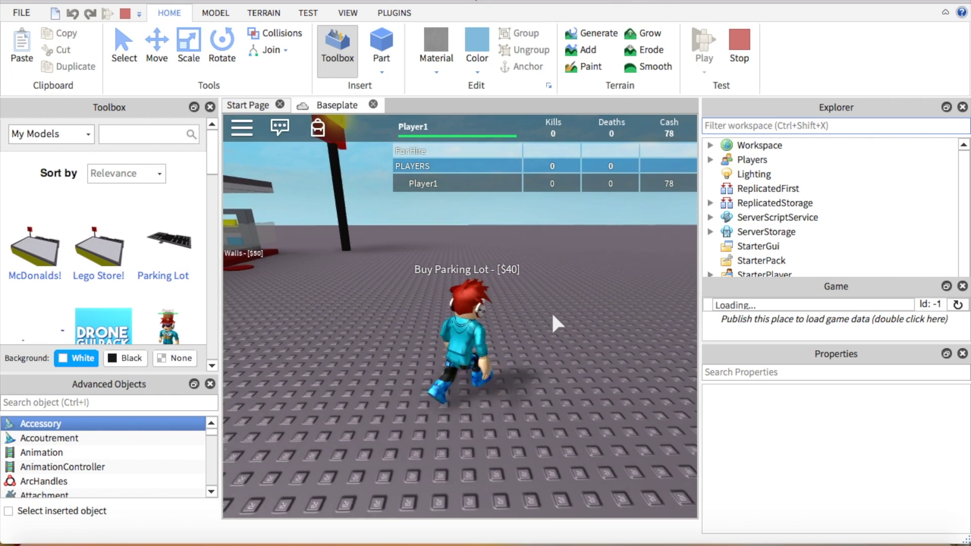
key(w)
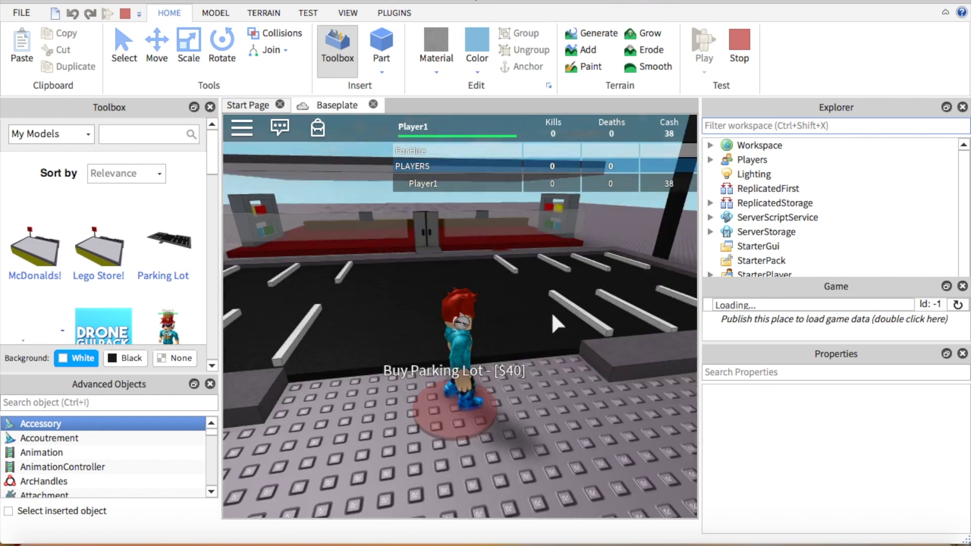
key(w)
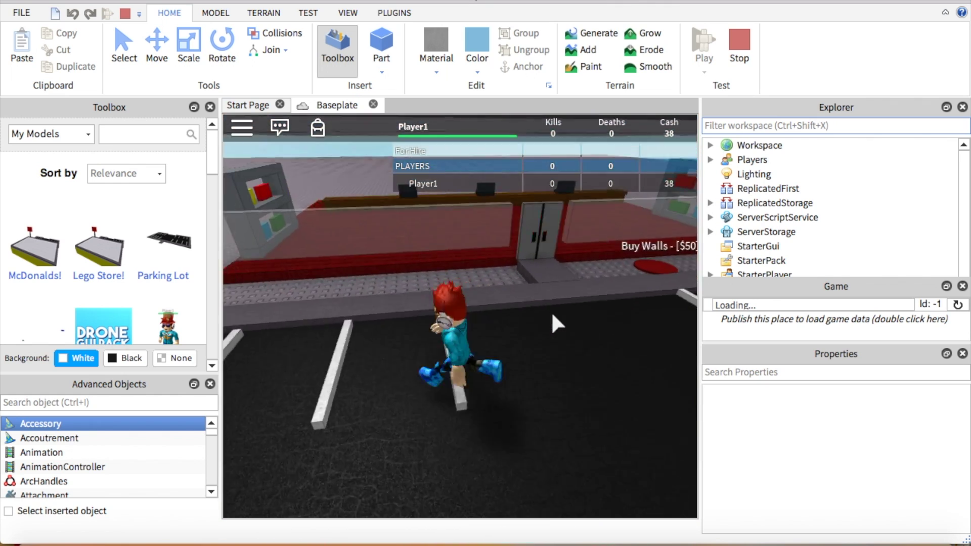
- Return to the mine in the playtest, earn more cash and collect it at the cash collector
key(w)
right_drag(553, 315, 514, 301)
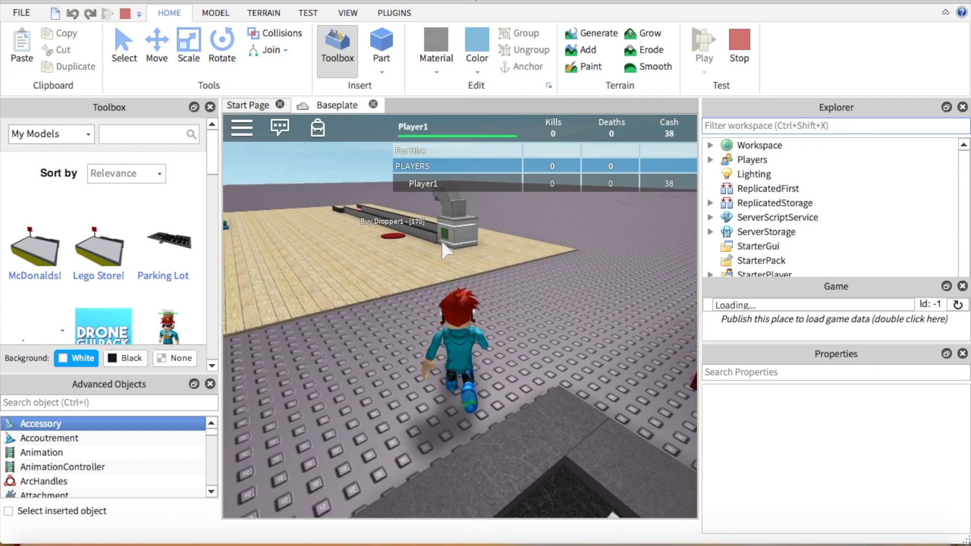
key(w)
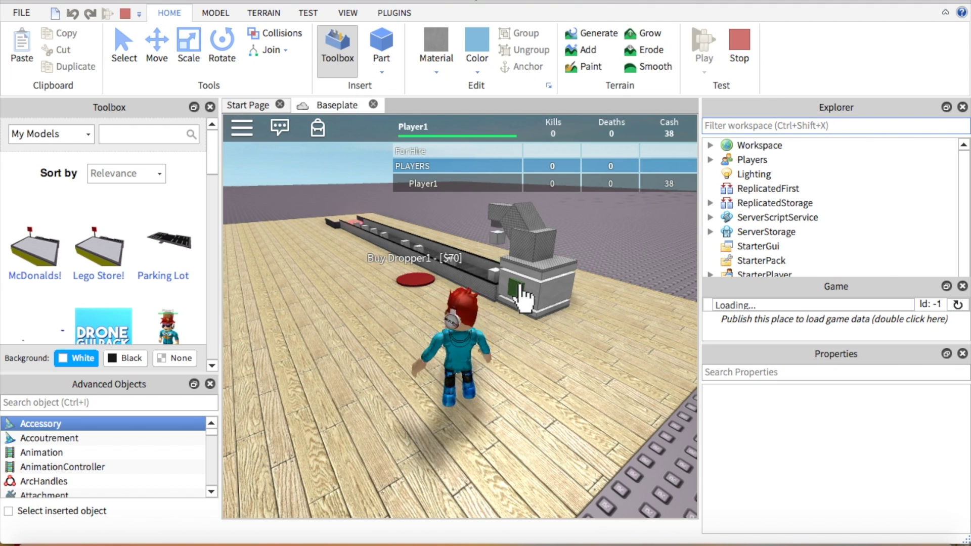
right_drag(520, 287, 520, 285)
key(w)
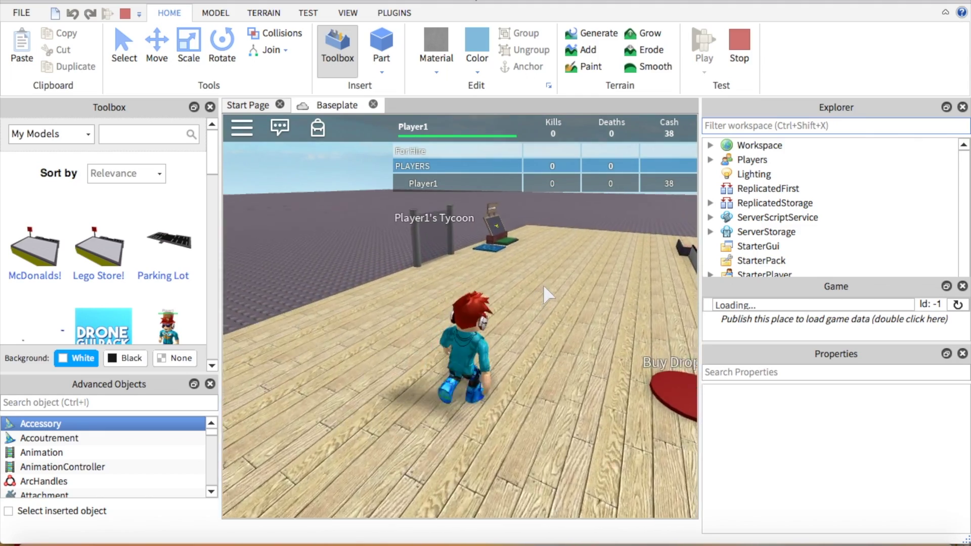
key(w)
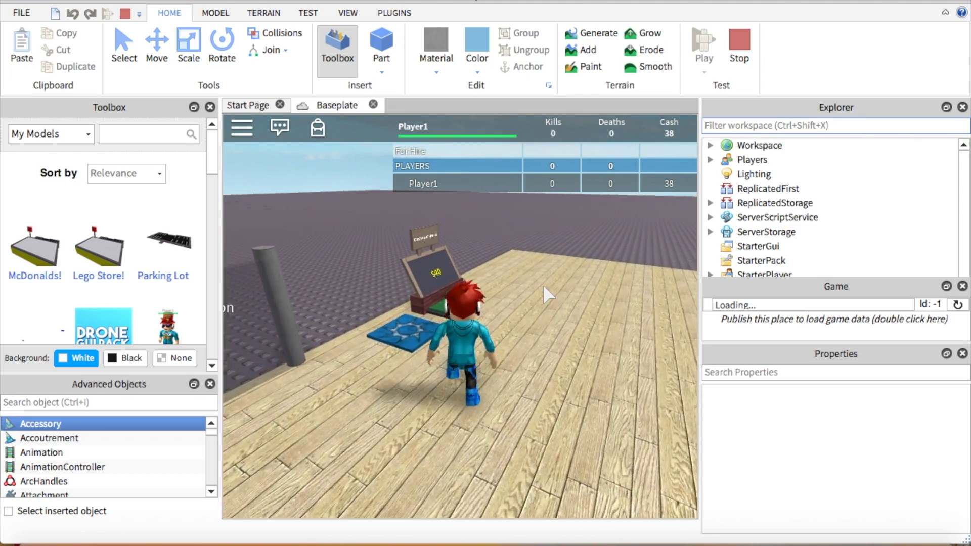
key(w)
- Walk to the Buy Walls - [$50] button, test purchasing the restaurant's walls, and stop the playtest
mouse_move(543, 287)
right_down()
mouse_move(521, 284)
mouse_move(528, 277)
right_up()
key(d)
key(d)
key(w)
key(w)
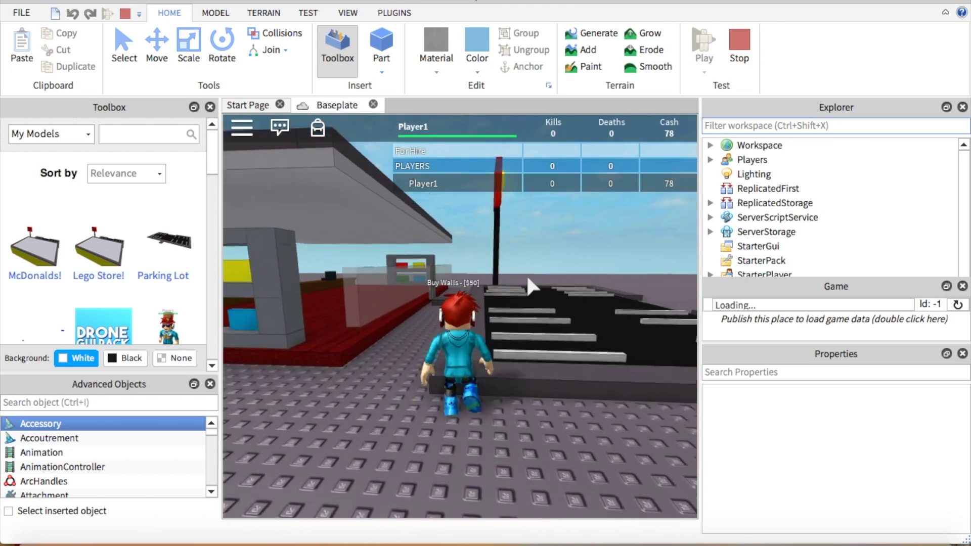
key(w)
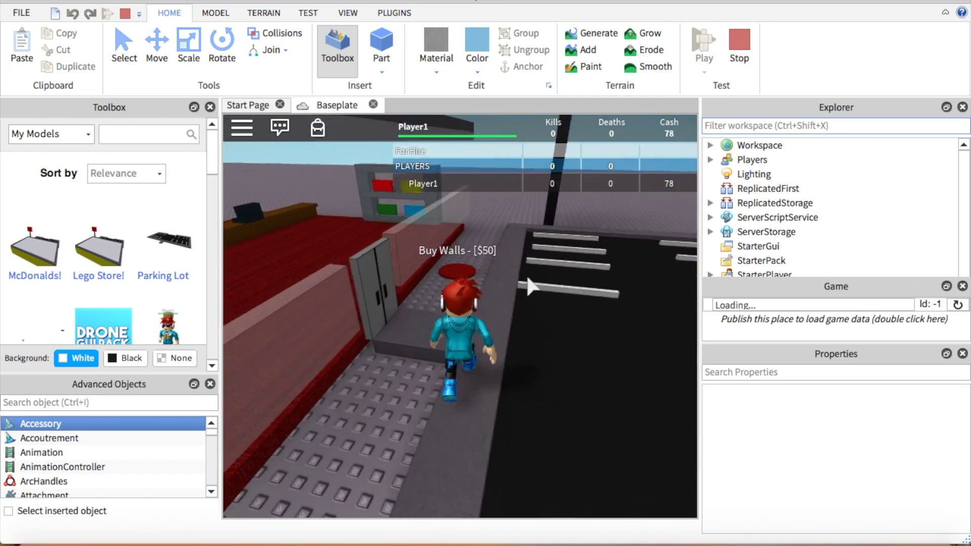
key(w)
right_drag(527, 277, 528, 277)
key(s)
click(739, 44)
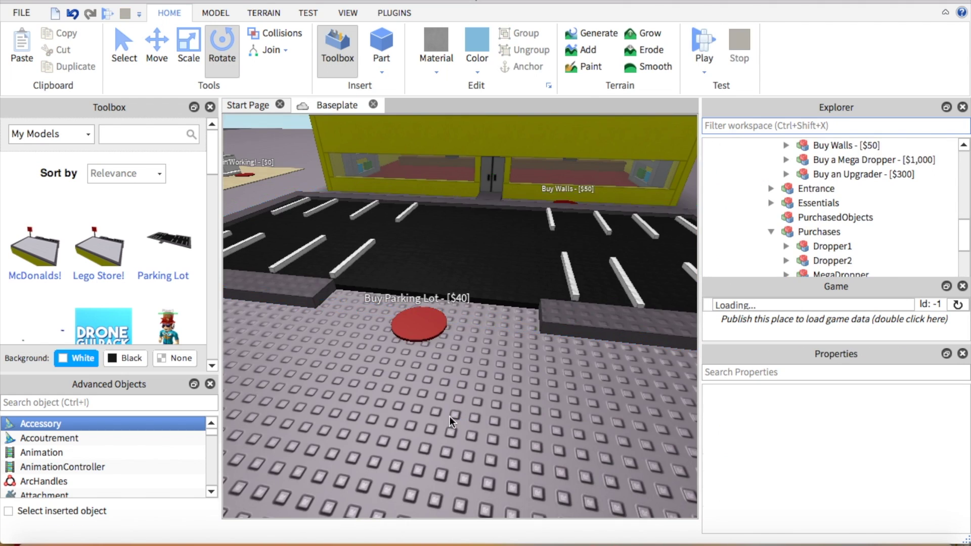
- Examine the restaurant inside and out to review where each part's purchase button is placed
right_drag(466, 381, 465, 381)
key(w)
right_drag(517, 359, 517, 359)
scroll(517, 359, down, 10)
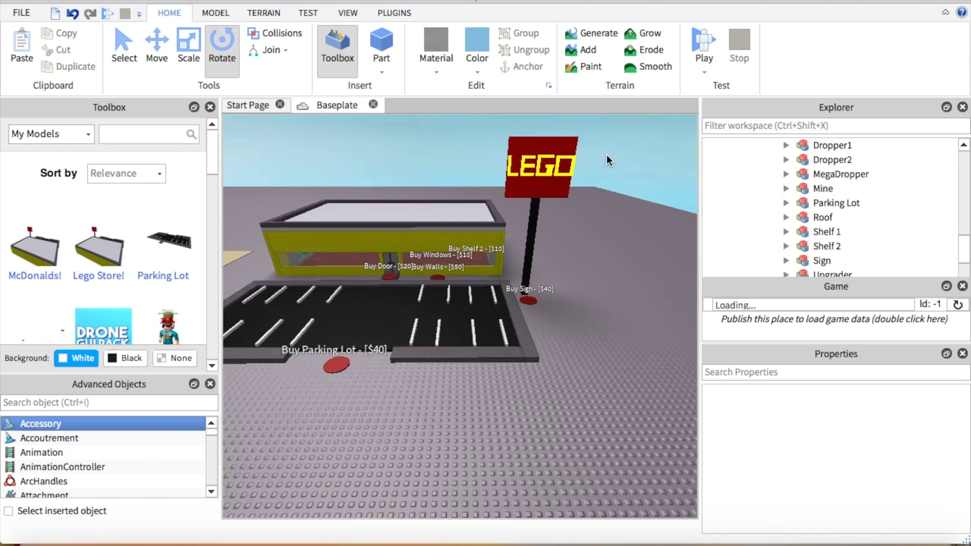
scroll(596, 155, down, 3)
scroll(595, 155, up, 6)
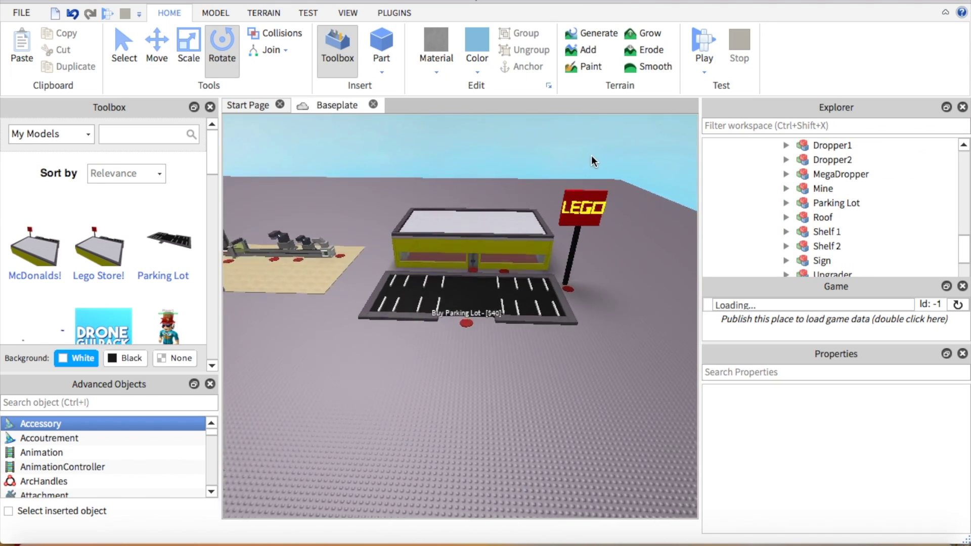
right_drag(592, 158, 592, 156)
scroll(591, 156, up, 10)
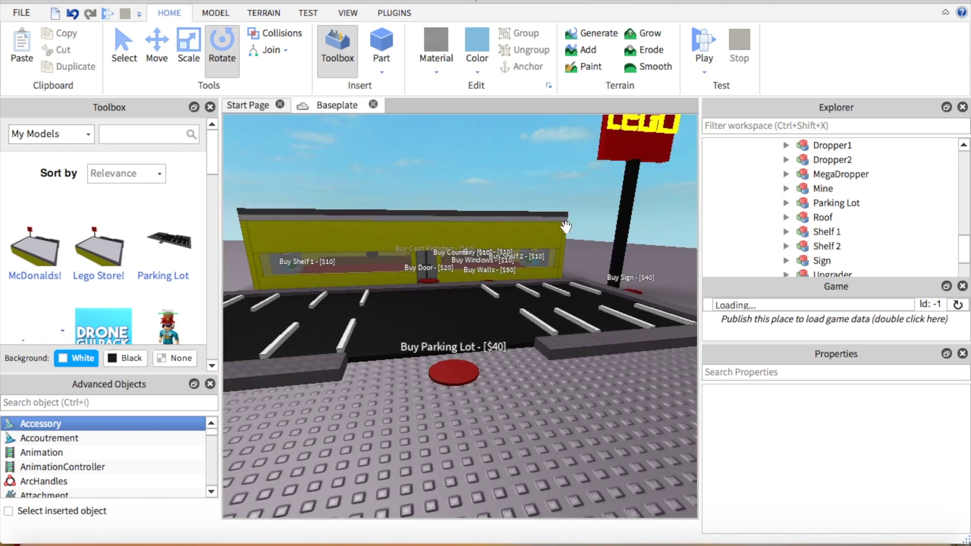
key(w)
right_drag(558, 242, 518, 221)
key(w)
key(w)
key(w)
key(w)
- Run a brief playtest to check which restaurant parts show before purchase, and stop it
click(707, 49)
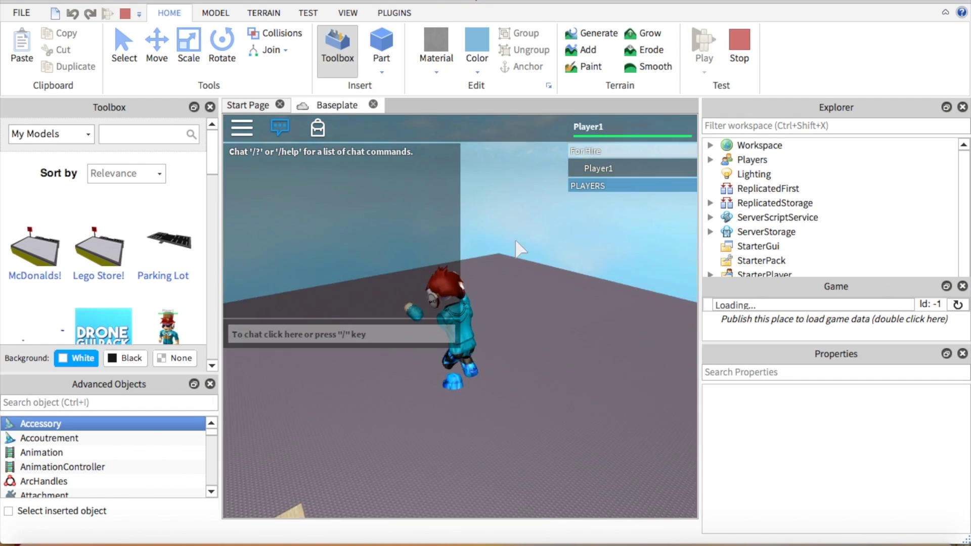
right_drag(515, 240, 515, 240)
key(w)
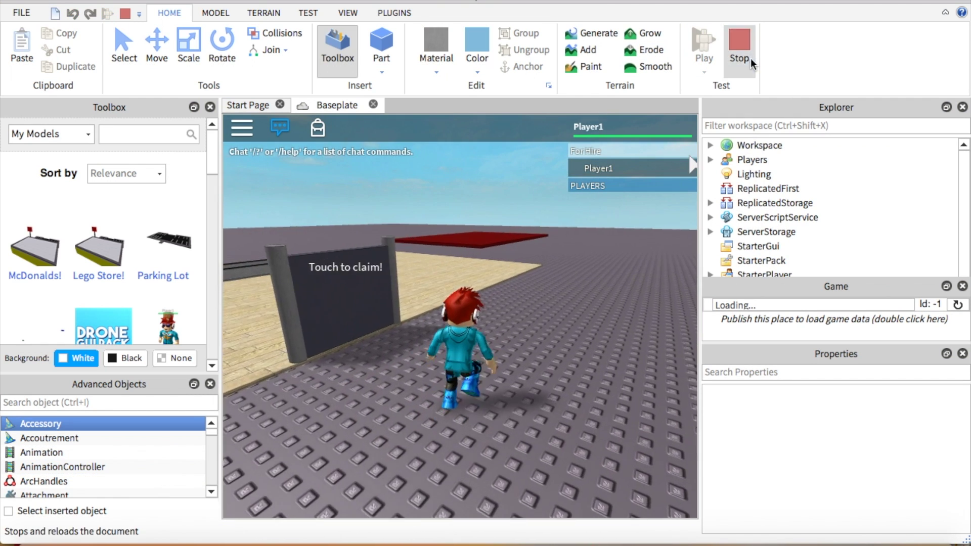
click(744, 55)
- Go inside the restaurant and review the purchase buttons listed in the tycoon's Buttons group for missing parts
key(w)
right_drag(532, 264, 539, 259)
scroll(845, 201, up, 10)
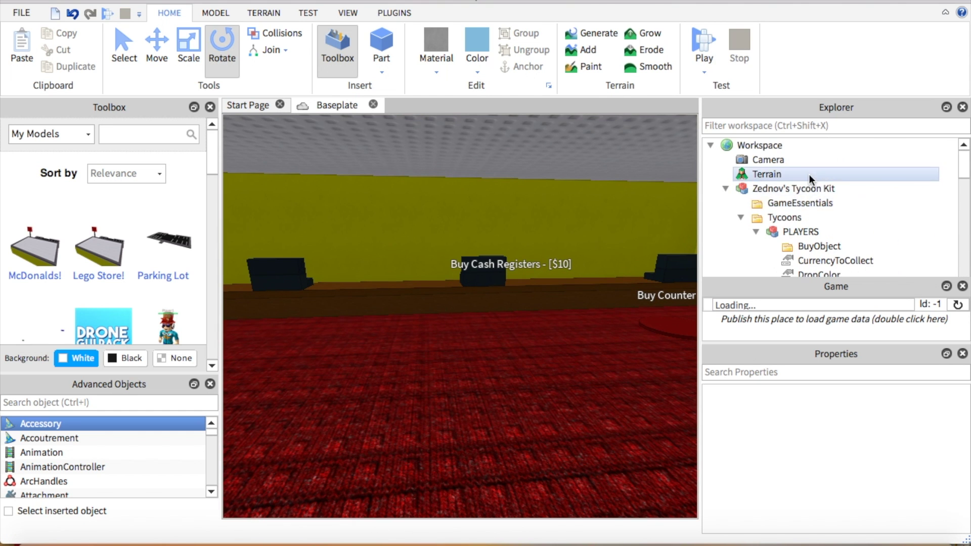
scroll(819, 182, down, 2)
scroll(845, 192, down, 5)
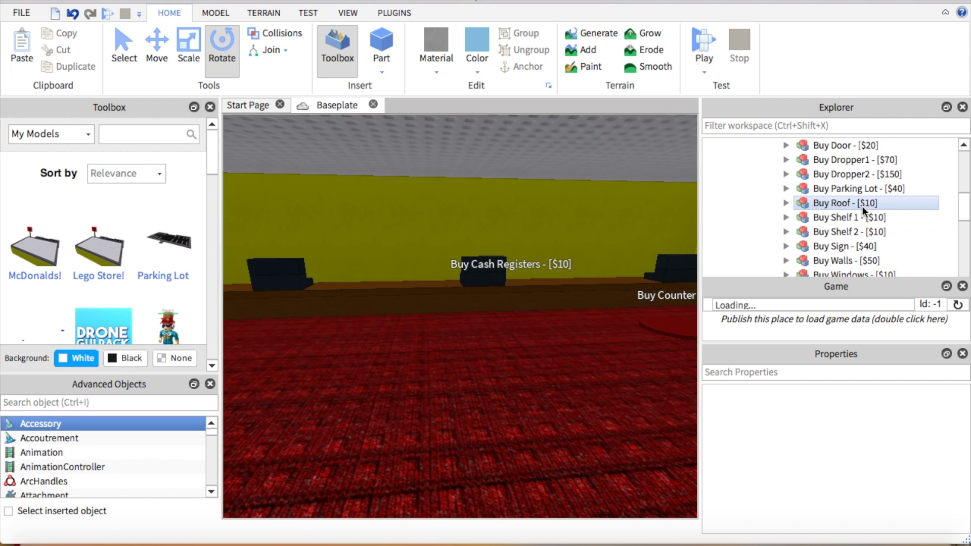
scroll(863, 207, down, 1)
scroll(872, 221, up, 1)
scroll(872, 220, up, 2)
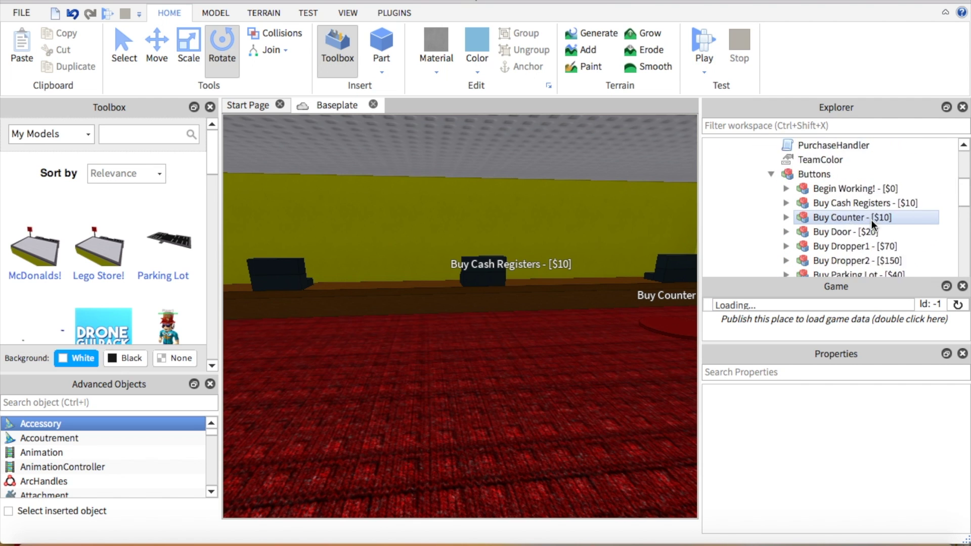
scroll(879, 212, down, 1)
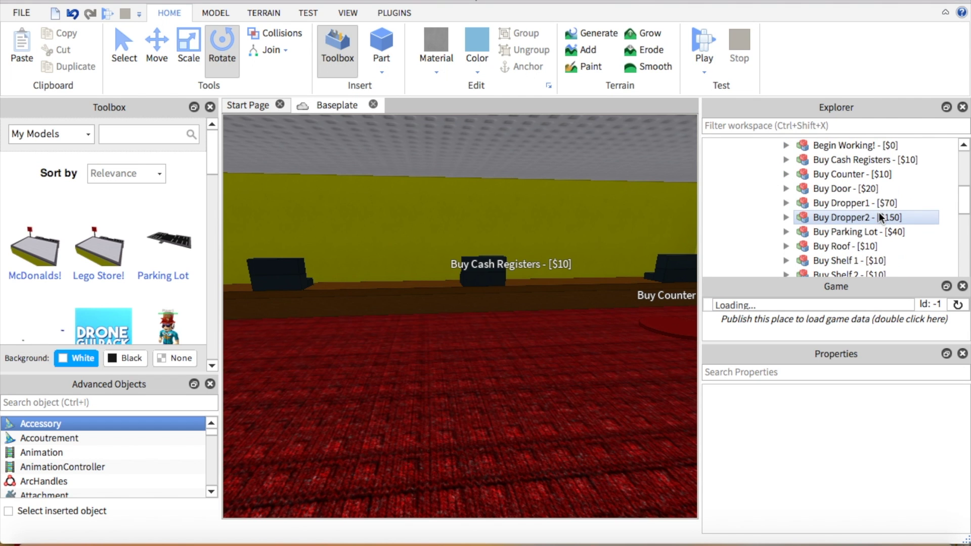
scroll(878, 207, down, 3)
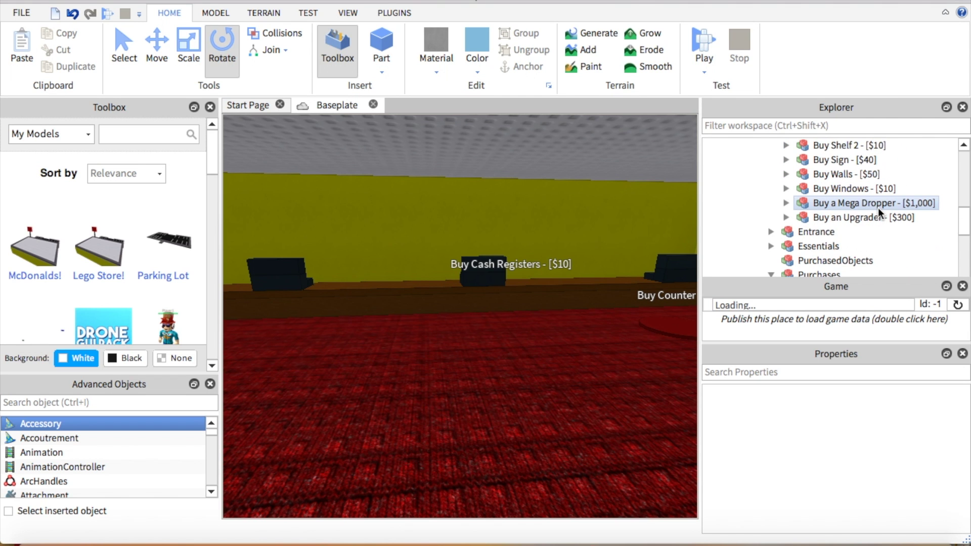
- Select the restaurant's red floor and check where the part sits in the Workspace hierarchy
right_drag(598, 344, 590, 339)
key(s)
key(w)
key(w)
click(557, 415)
right_drag(593, 382, 592, 382)
scroll(903, 172, up, 15)
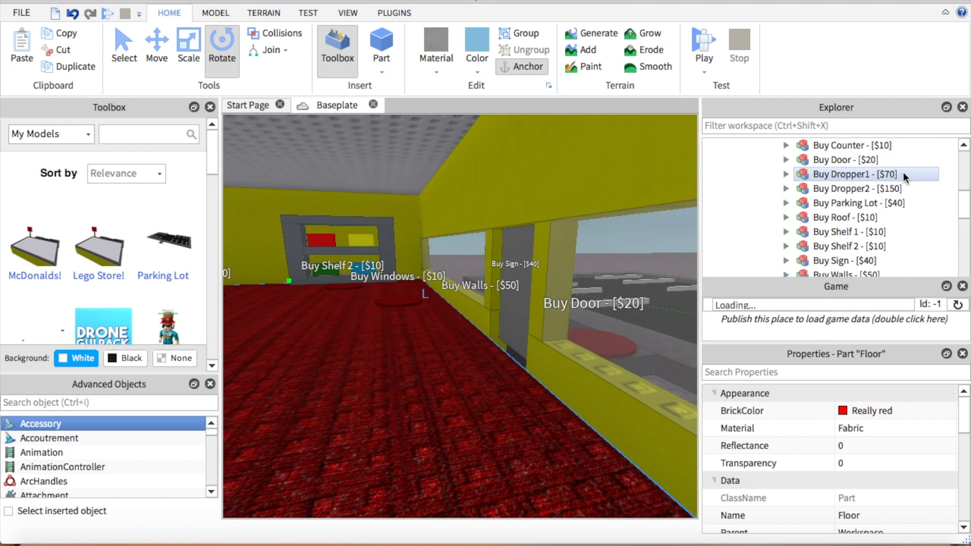
scroll(903, 172, up, 2)
scroll(930, 209, down, 8)
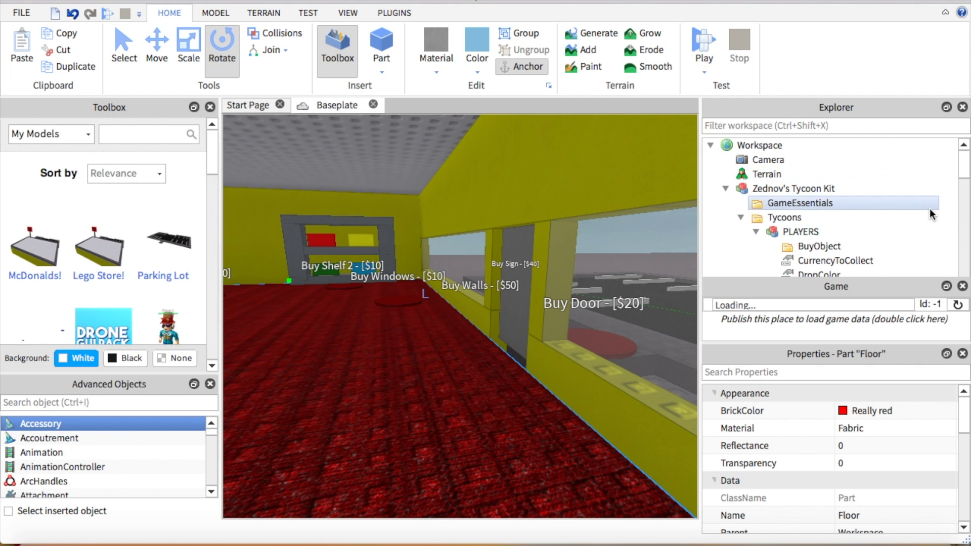
scroll(930, 209, down, 5)
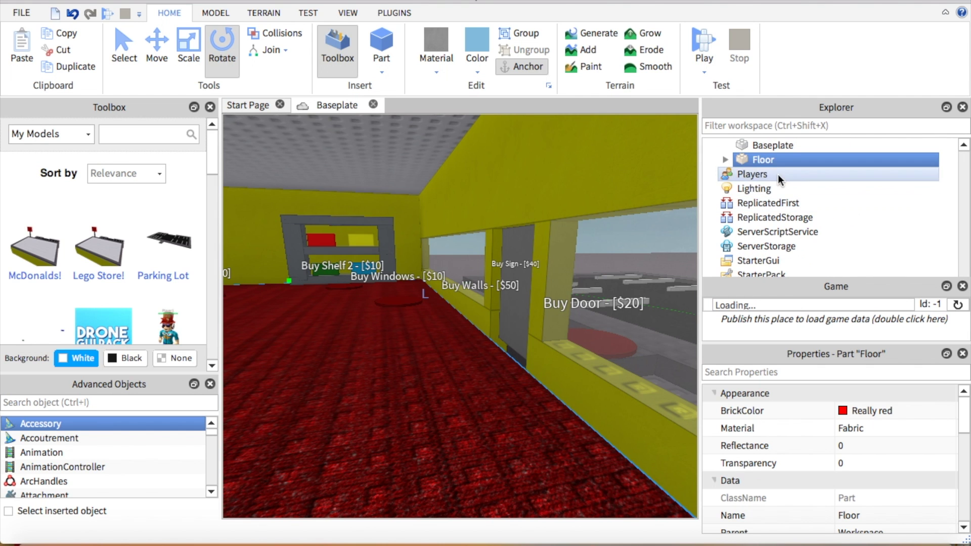
- Paste a copy of the dropper purchase button onto the restaurant floor and rename it Buy Floor - [$10]
right_drag(542, 213, 542, 213)
key(s)
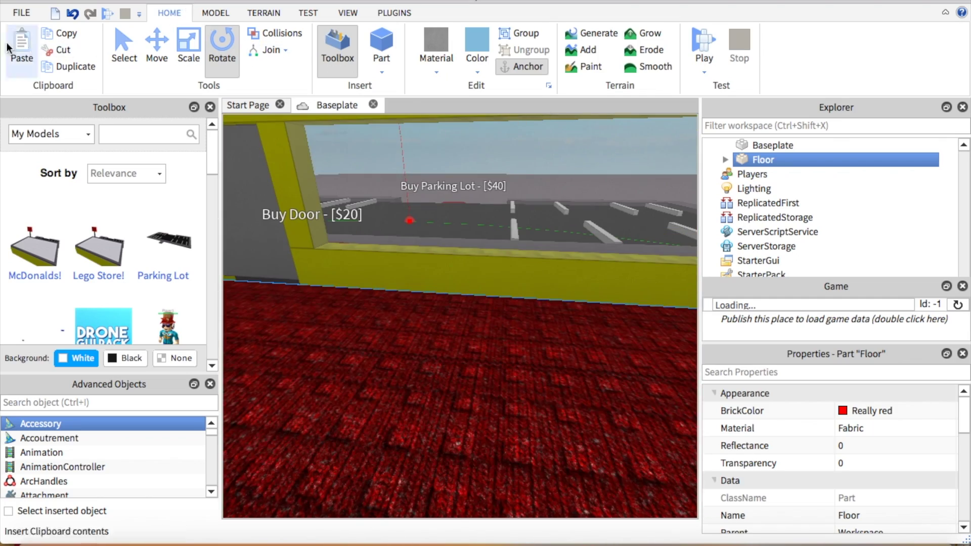
click(13, 40)
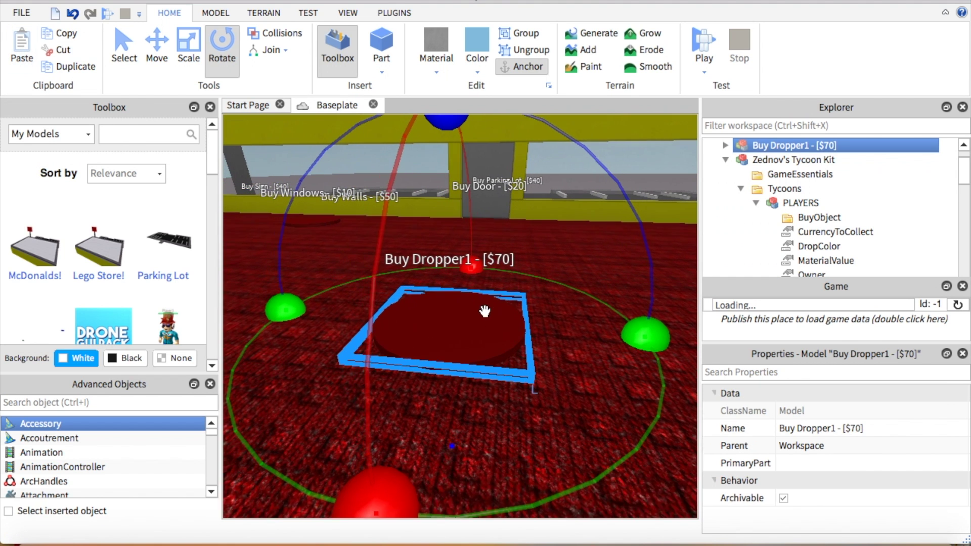
right_click(801, 145)
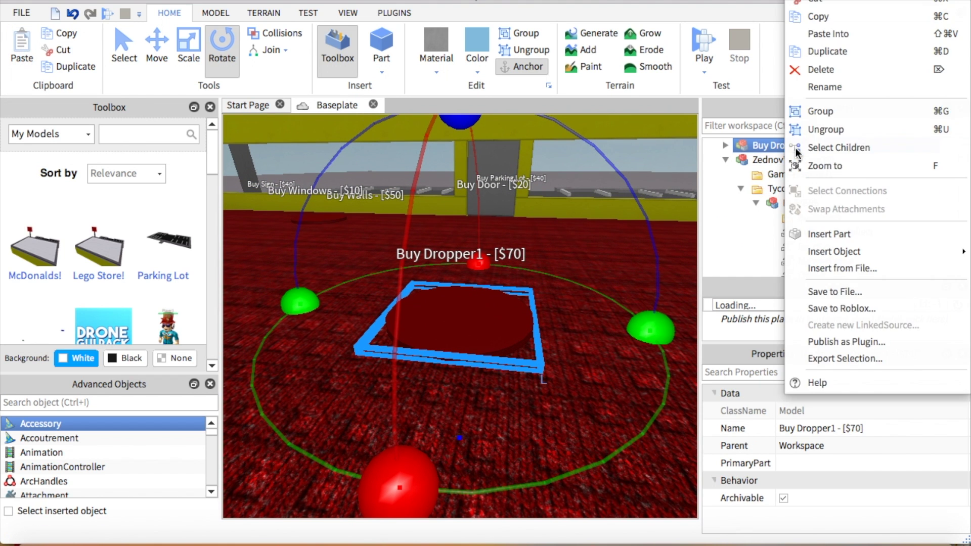
click(835, 90)
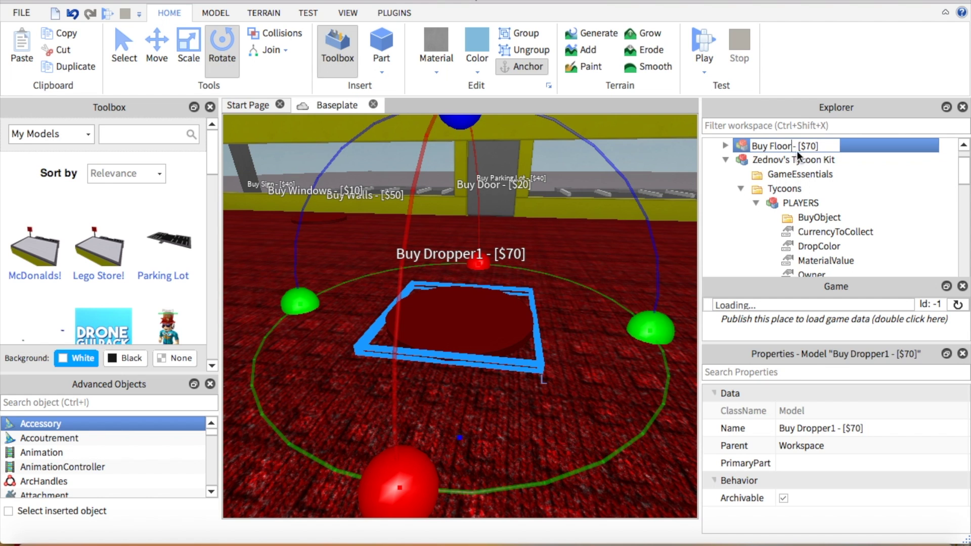
key(BackSpace)
text(10)
key(Return)
- Set the Buy Floor button's price and set its Object value to Floor
click(726, 146)
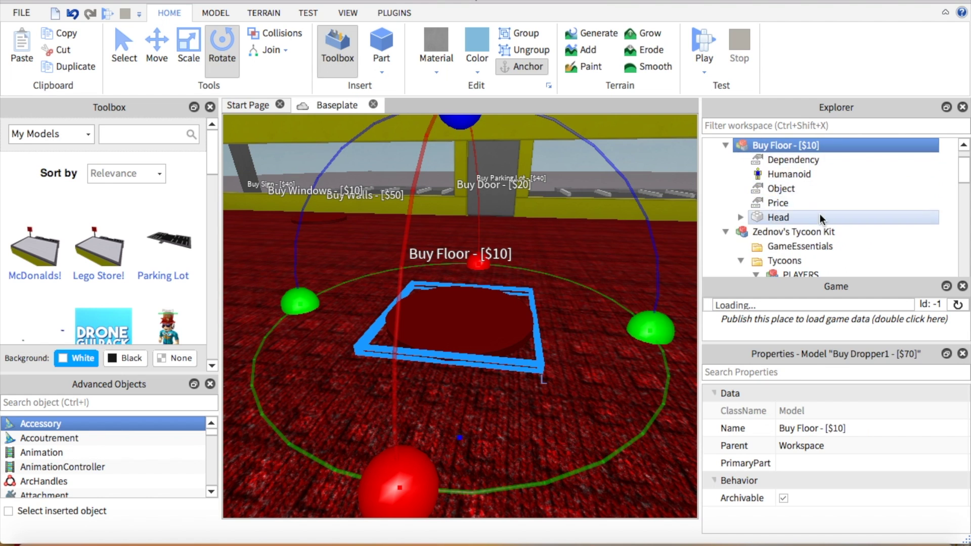
click(789, 202)
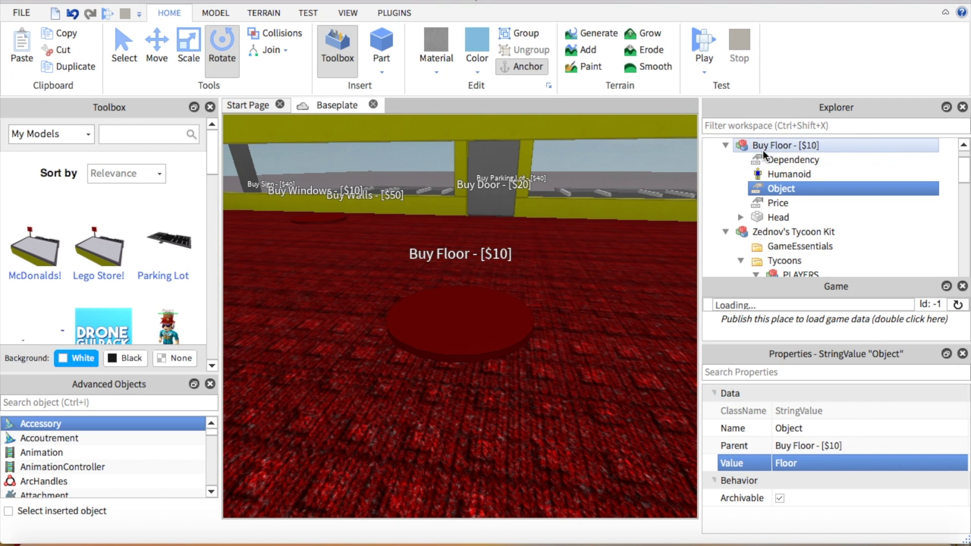
- Move the Buy Floor button into the kit's Buttons group and the Floor part into Purchases
drag(760, 147, 816, 213)
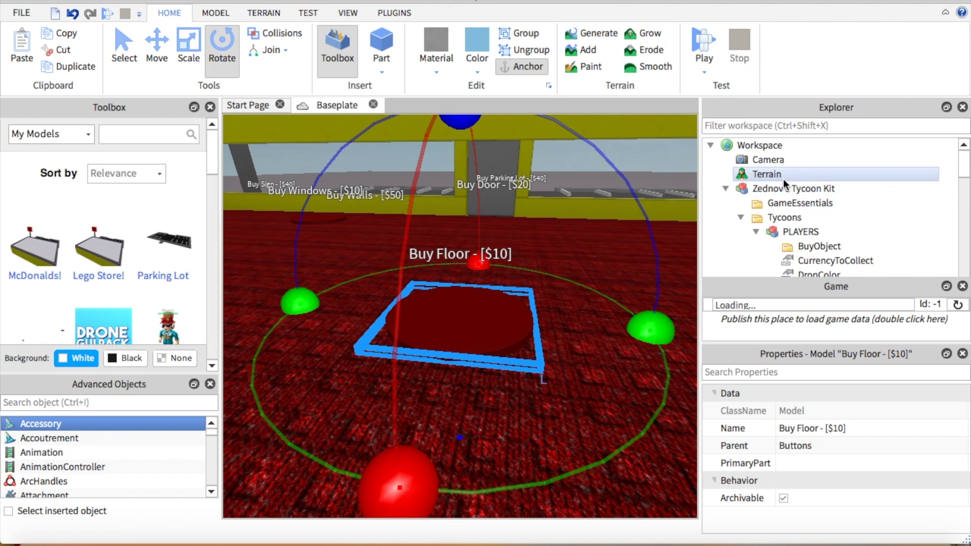
drag(786, 183, 785, 188)
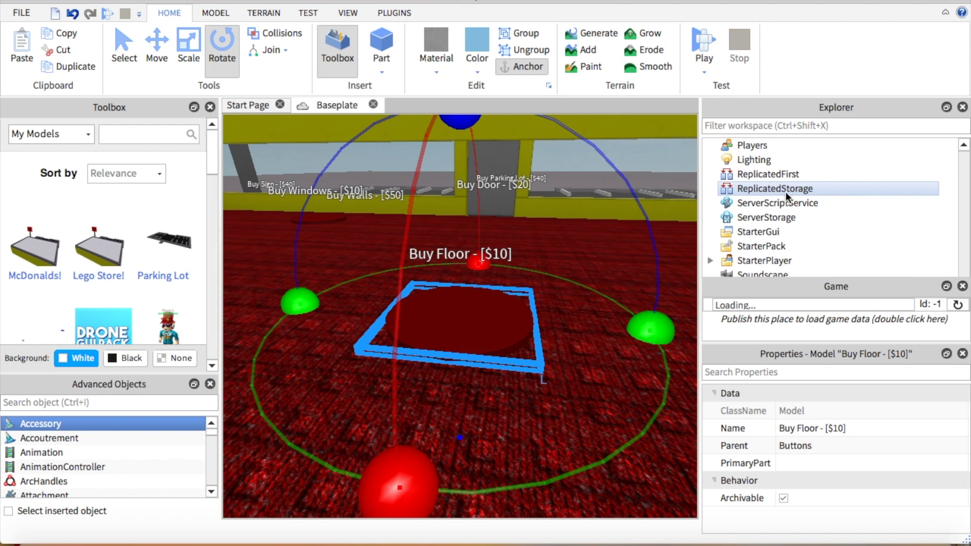
click(793, 204)
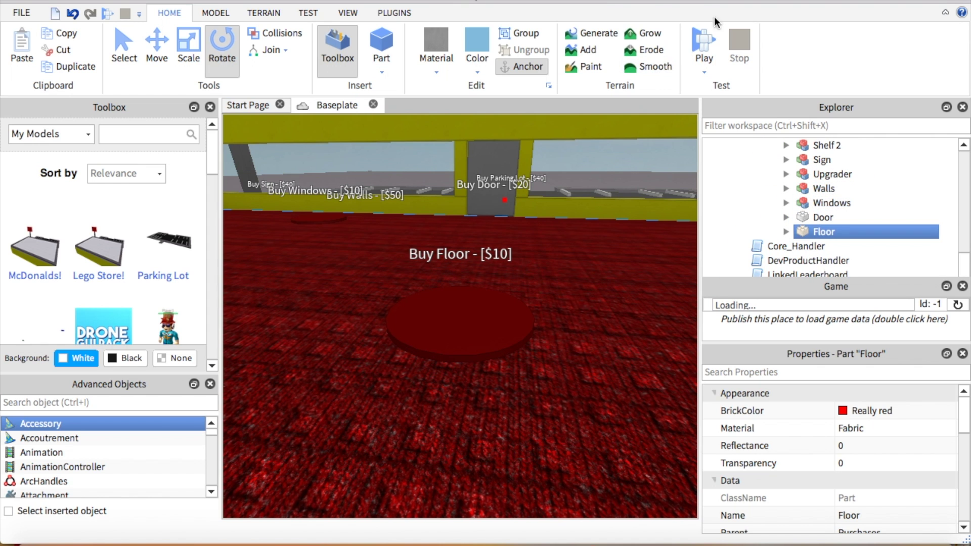
- Start a playtest, claim the tycoon and activate the Begin Working! - [$0] button
click(715, 43)
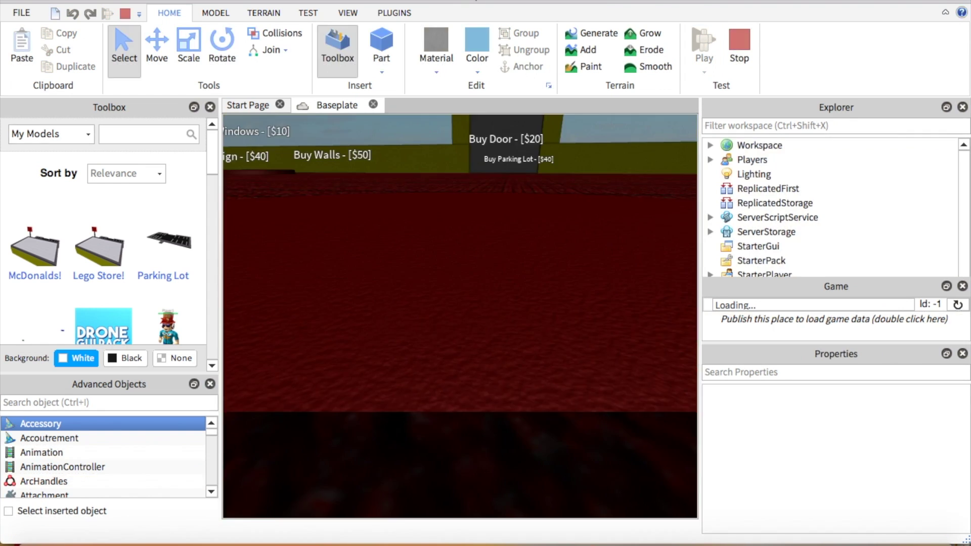
key(w)
key(w)
key(w)
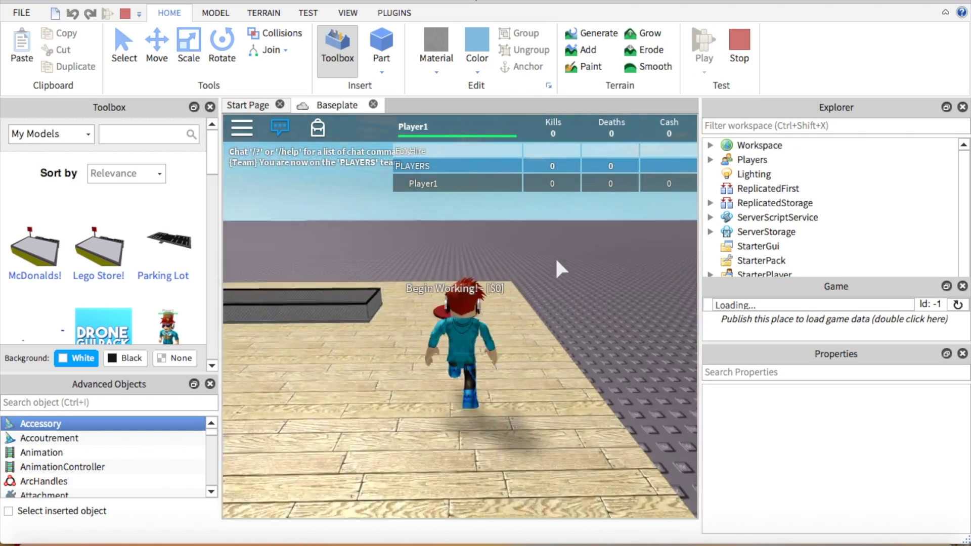
key(a)
key(d)
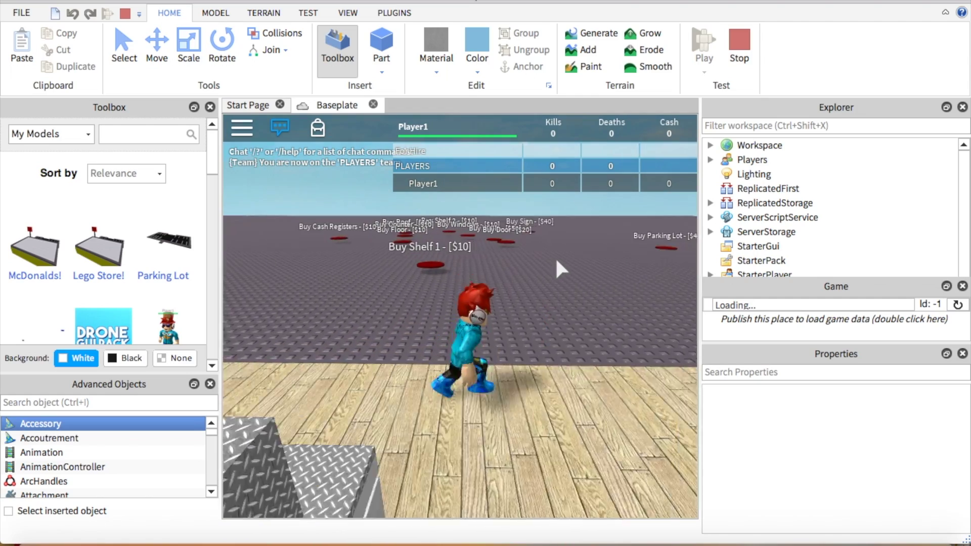
- Walk to the mine beside the conveyor in the playtest and use it to earn cash
key(w)
right_drag(556, 260, 556, 260)
key(w)
key(d)
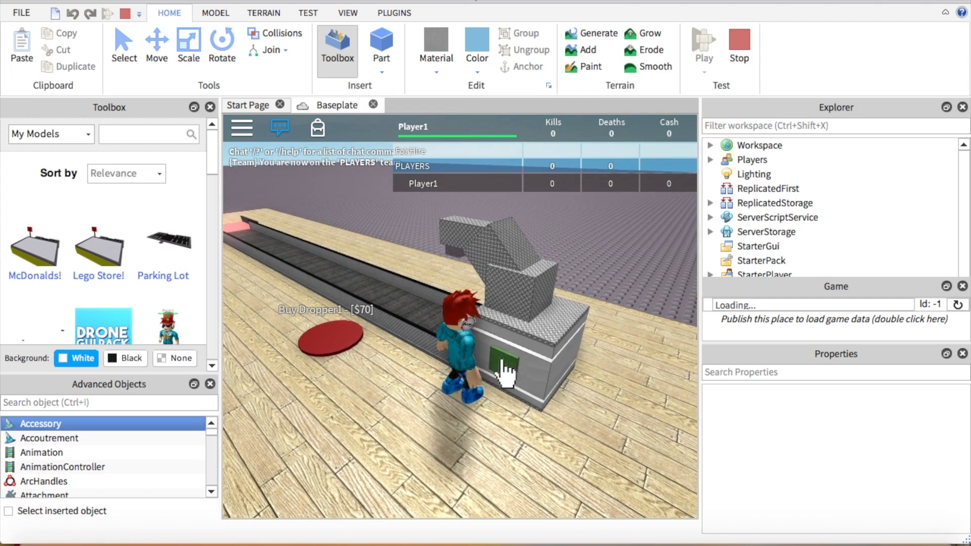
click(505, 362)
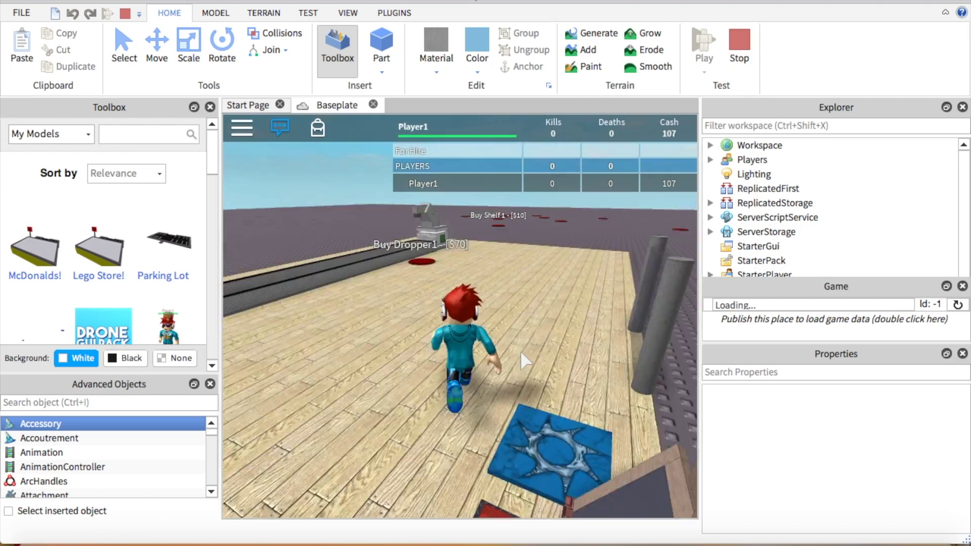
- Test buying the restaurant's parts in the playtest, going back to mine and collect more cash between purchases
key(w)
key(w)
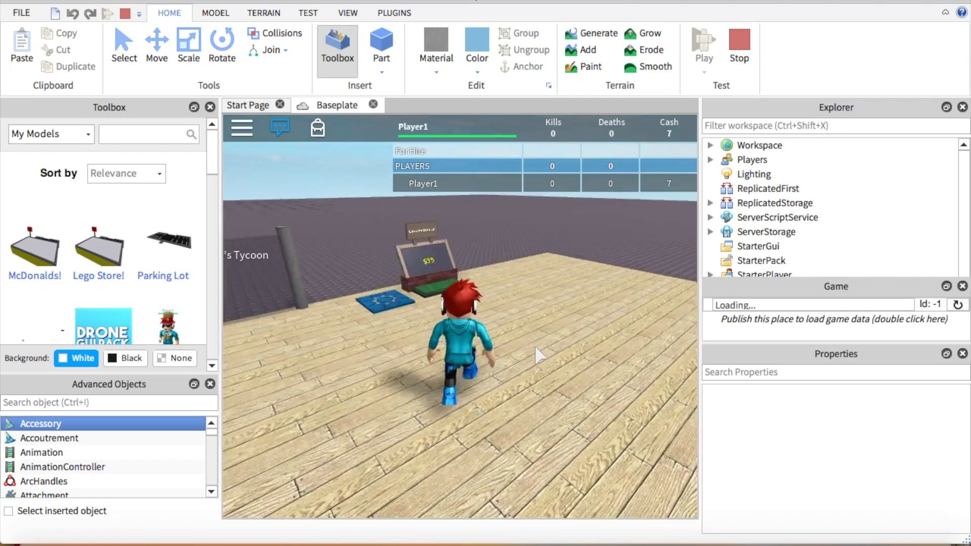
key(w)
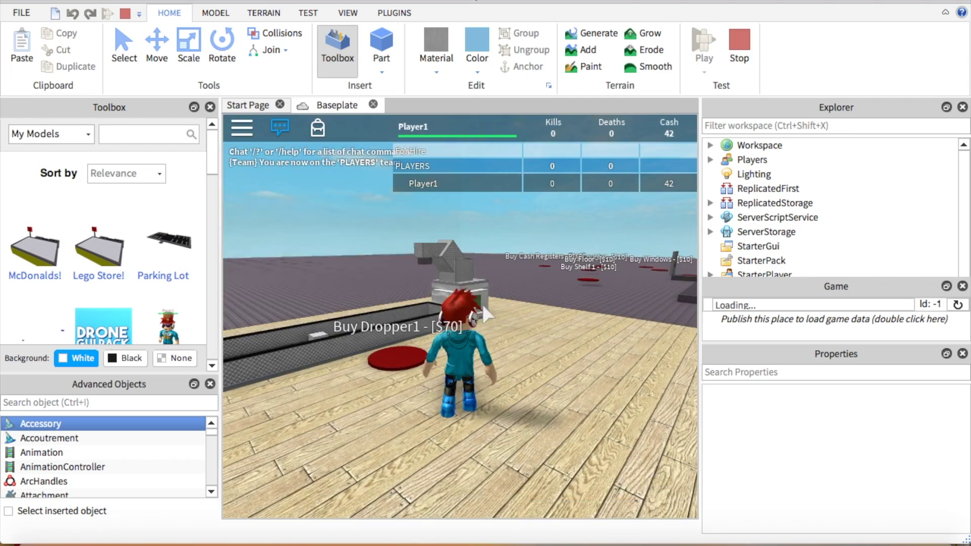
key(w)
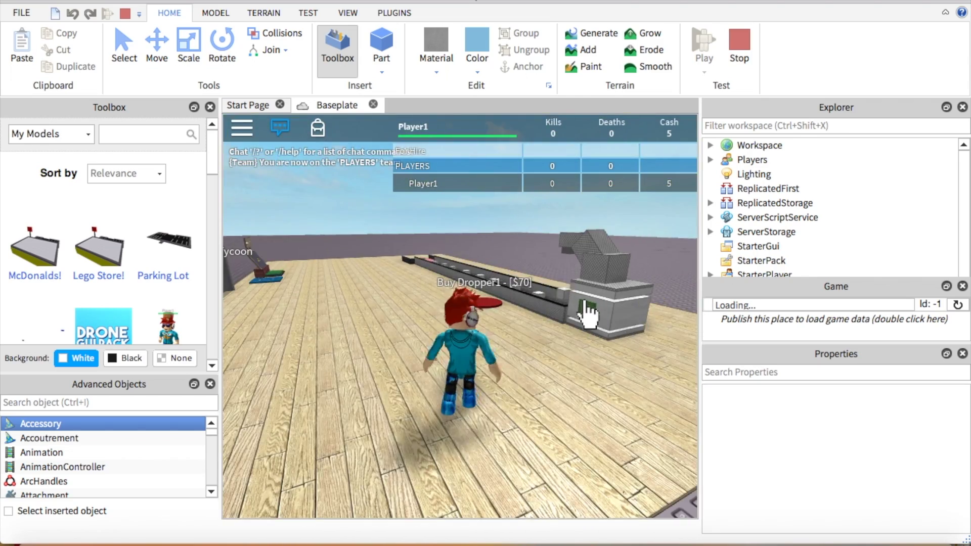
key(w)
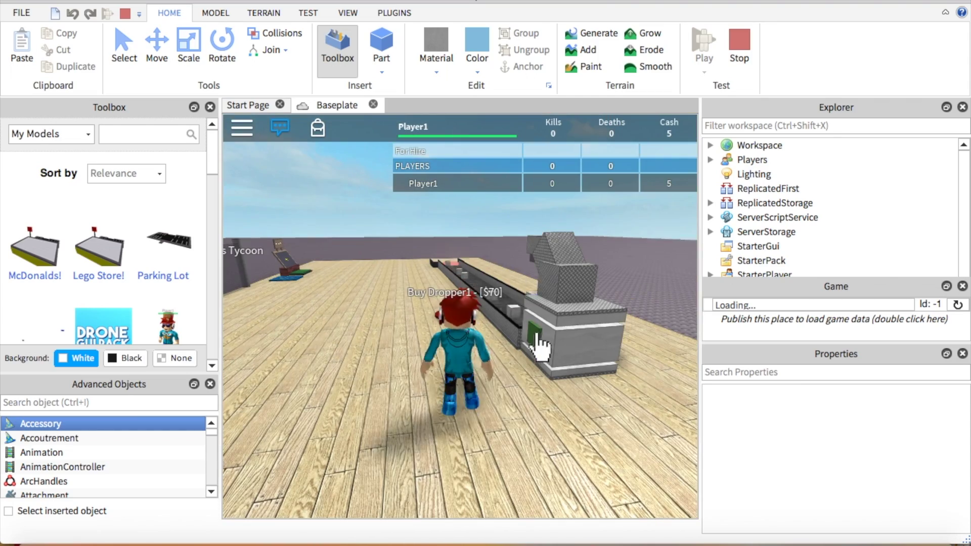
key(w)
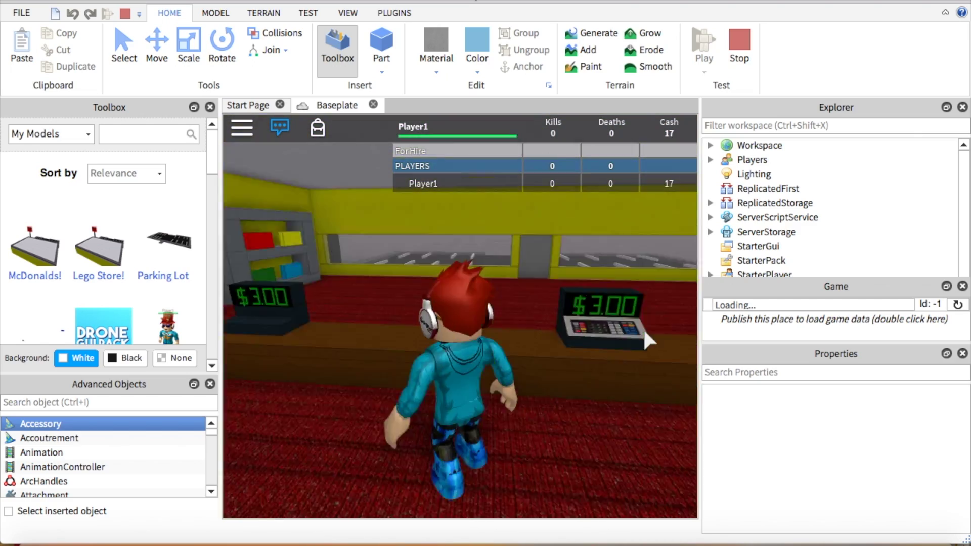
- Walk and jump through the purchased restaurant to inspect its counter, cash registers, shelves and door
key(w)
key(space)
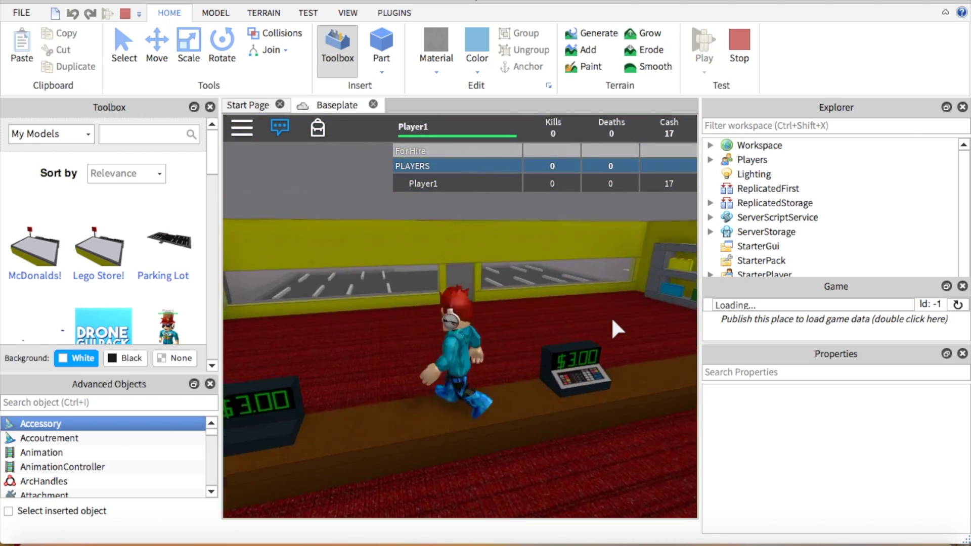
key(w)
right_drag(612, 320, 570, 310)
key(d)
key(s)
key(w)
key(w)
key(space)
key(s)
key(a)
key(w)
key(w)
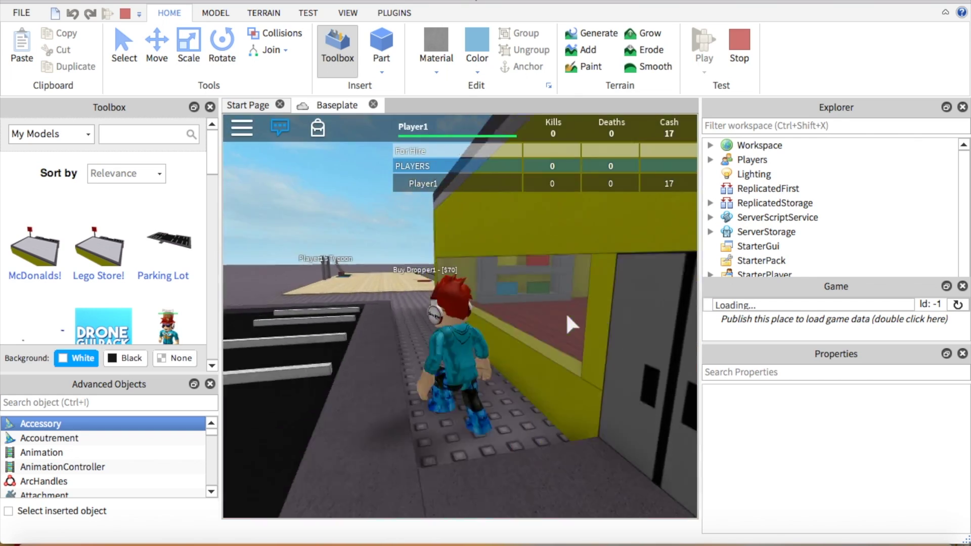
- Walk back across the parking lot and around the tycoon base to inspect the finished tycoon from outside
key(w)
key(a)
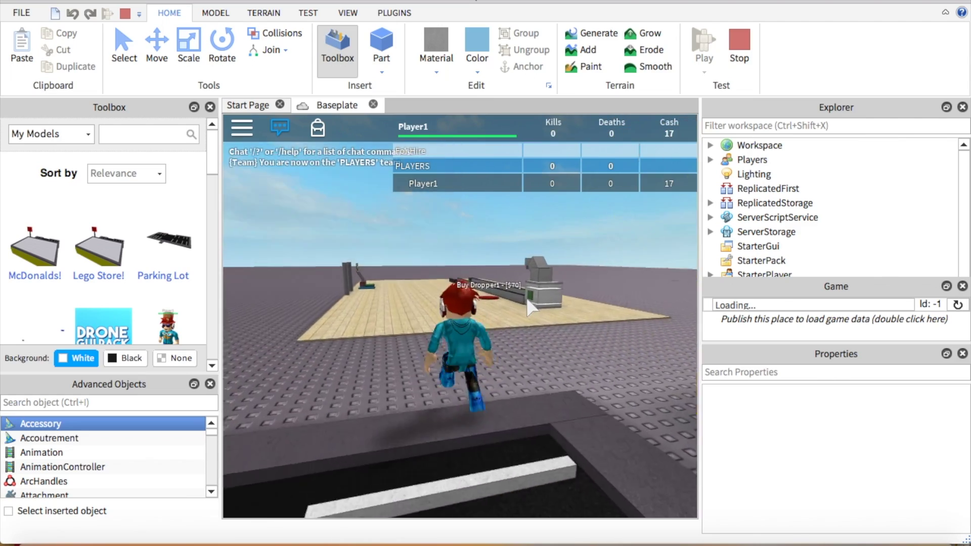
right_drag(527, 306, 546, 293)
key(w)
key(w)
key(s)
scroll(751, 203, down, 1)
key(s)
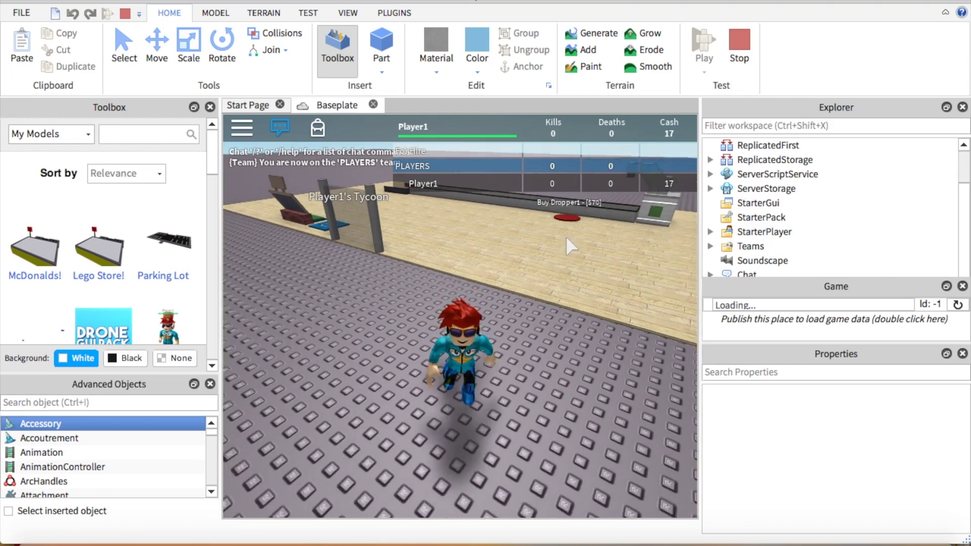
key(s)
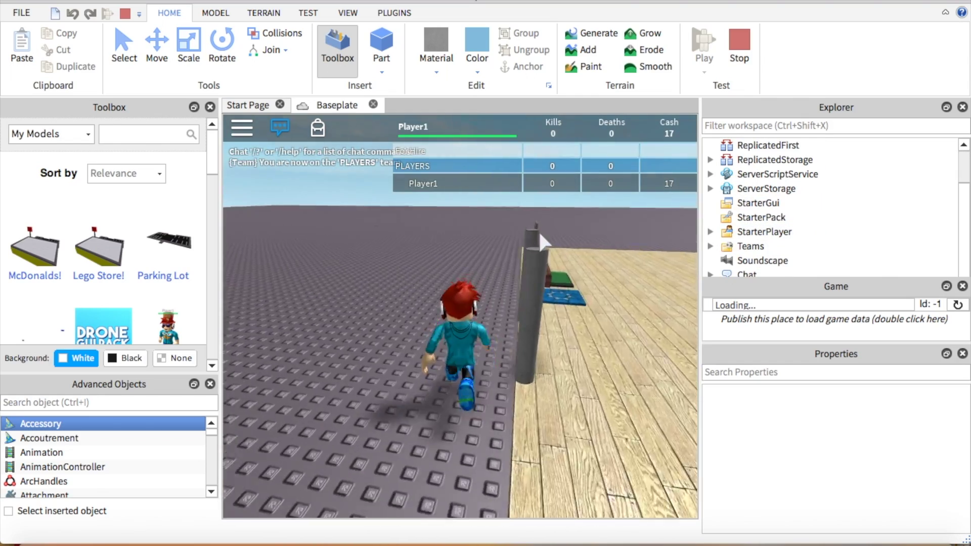
key(s)
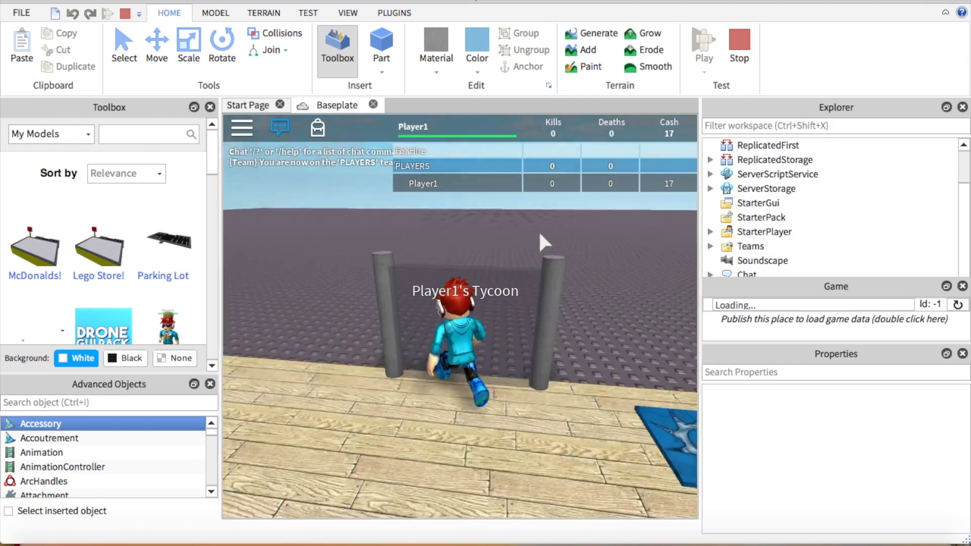
right_drag(540, 234, 539, 234)
key(w)
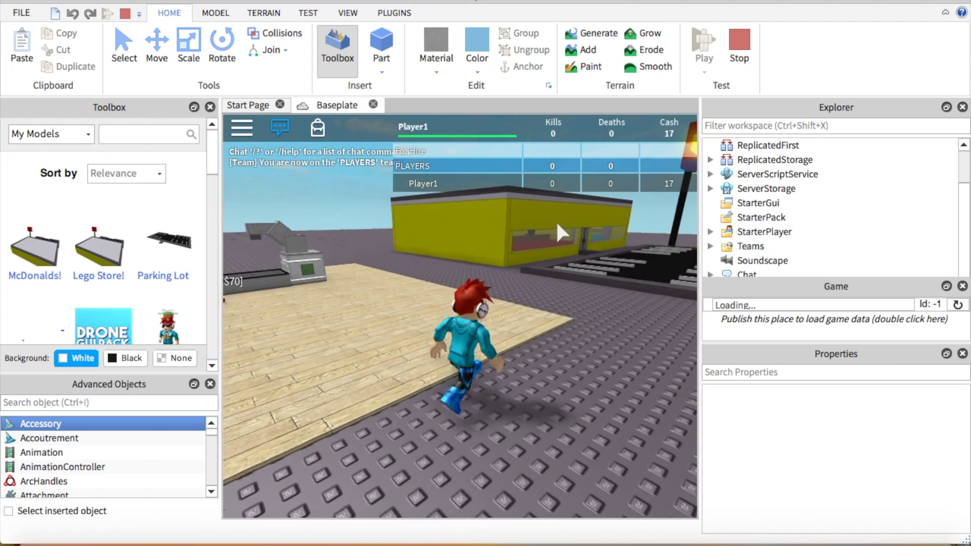
key(w)
right_drag(575, 241, 374, 121)
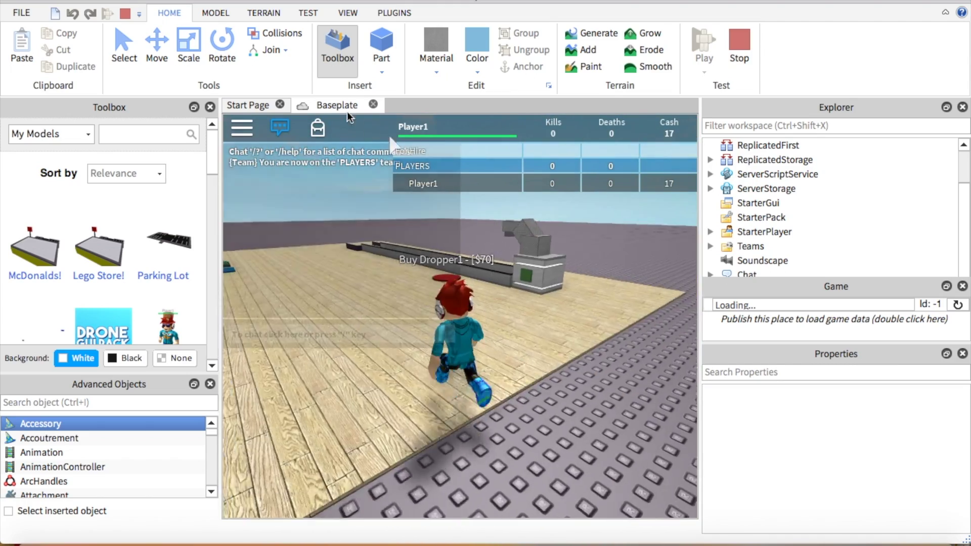
- Hide the chat window and run off the base along the parking lot to view the restaurant and its sign from outside
click(275, 127)
key(w)
right_drag(587, 240, 588, 244)
key(d)
key(d)
scroll(588, 243, down, 4)
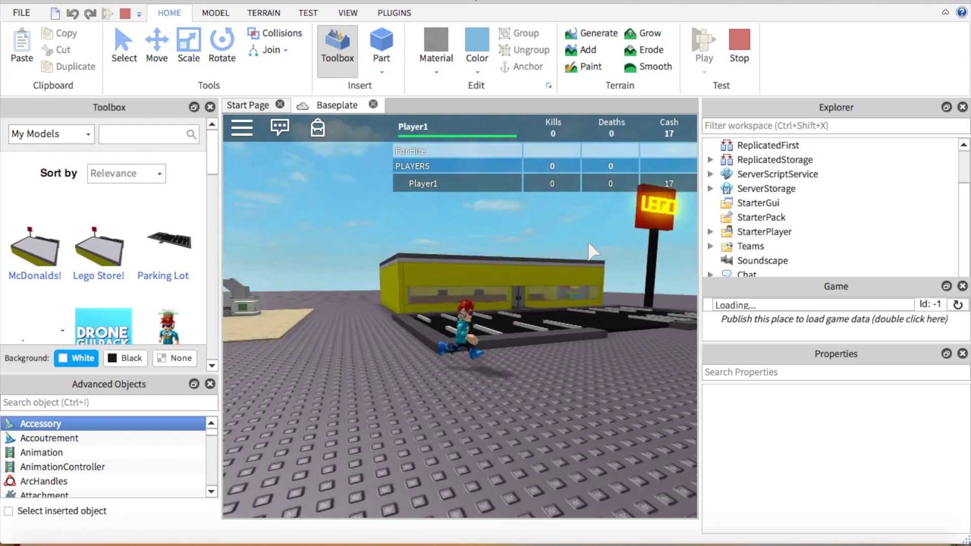
key(w)
key(d)
key(w)
scroll(582, 236, up, 3)
key(s)
key(a)
right_drag(553, 274, 553, 275)
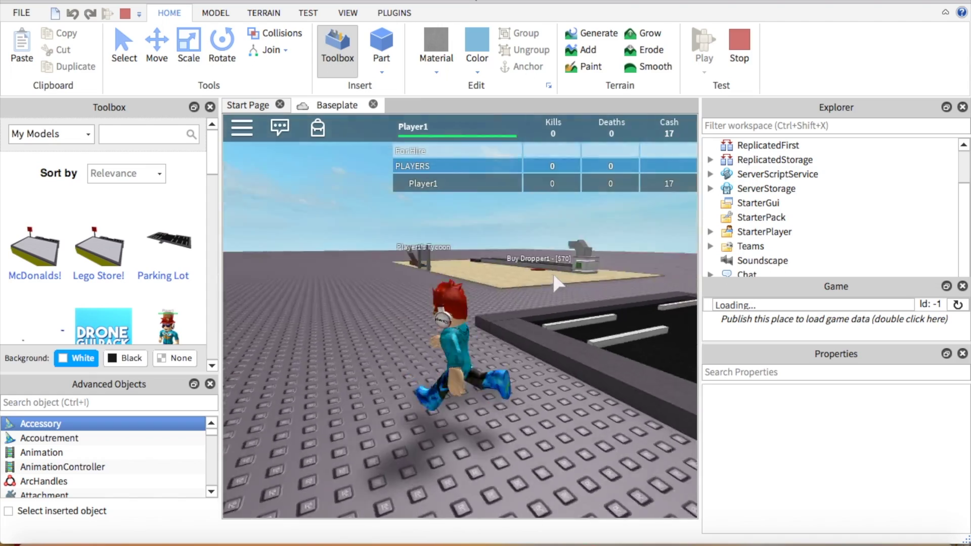
- Run back past the parking lot onto the wooden tycoon base, ending near the Dropper1 purchase button
key(w)
right_drag(444, 274, 444, 273)
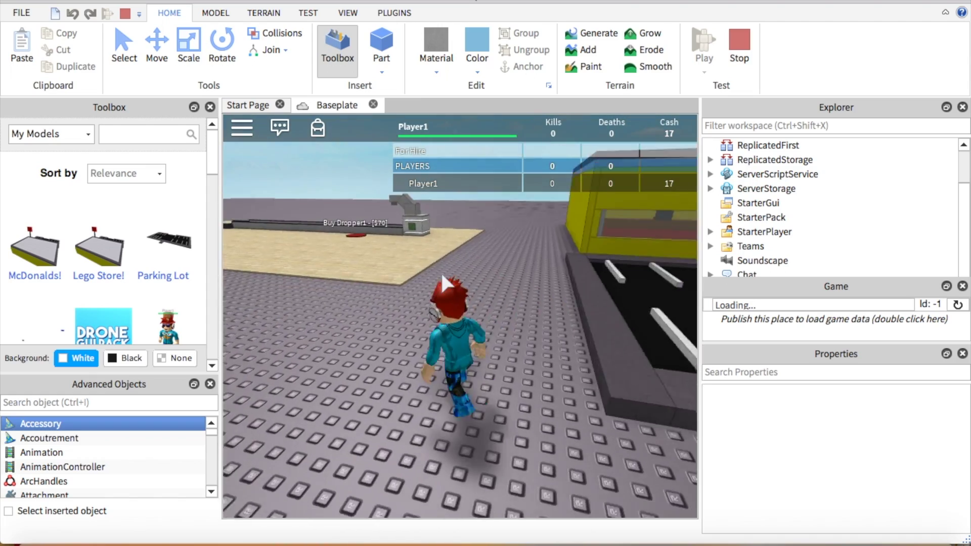
key(w)
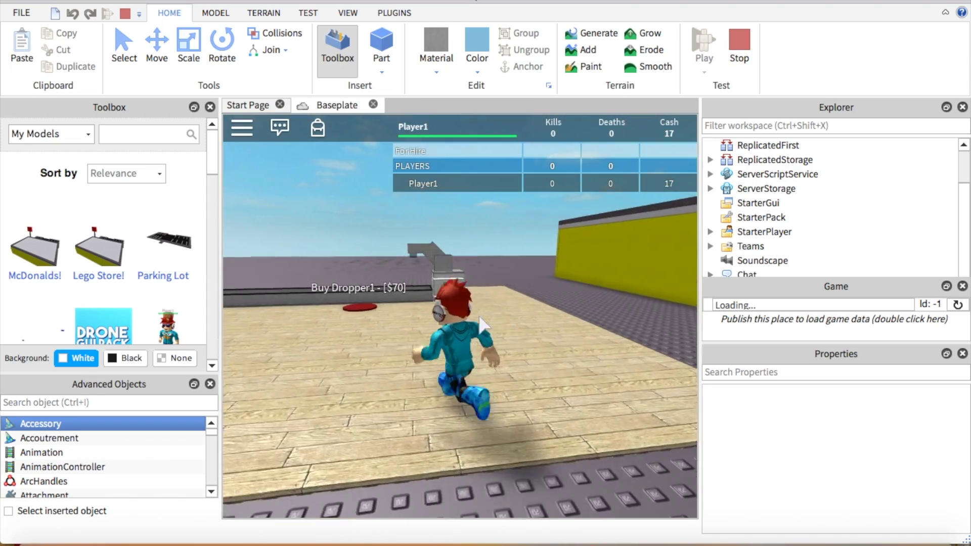
key(w)
right_drag(407, 340, 406, 340)
key(w)
right_drag(535, 268, 535, 268)
key(s)
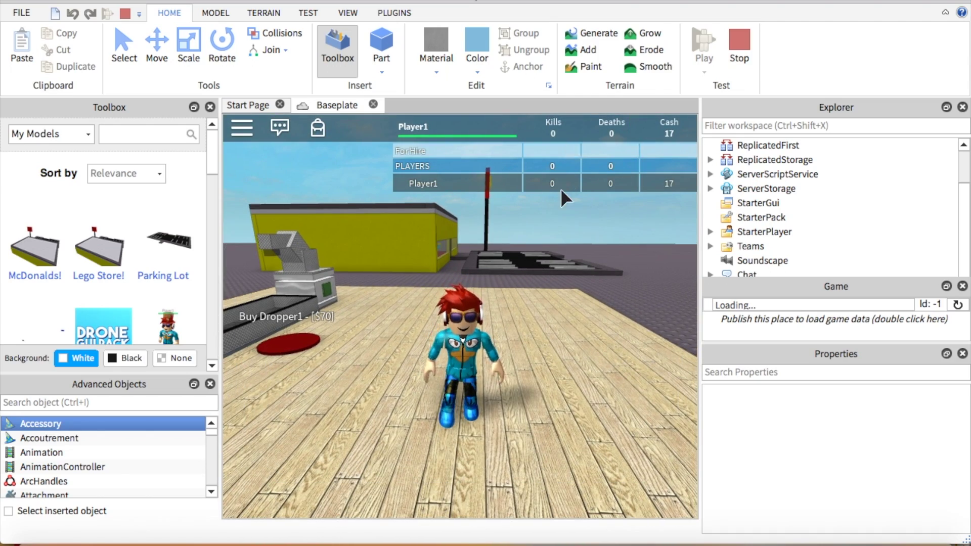
- Finish with the character facing the camera on the wooden base and stop the playtest
key(s)
key(s)
key(s)
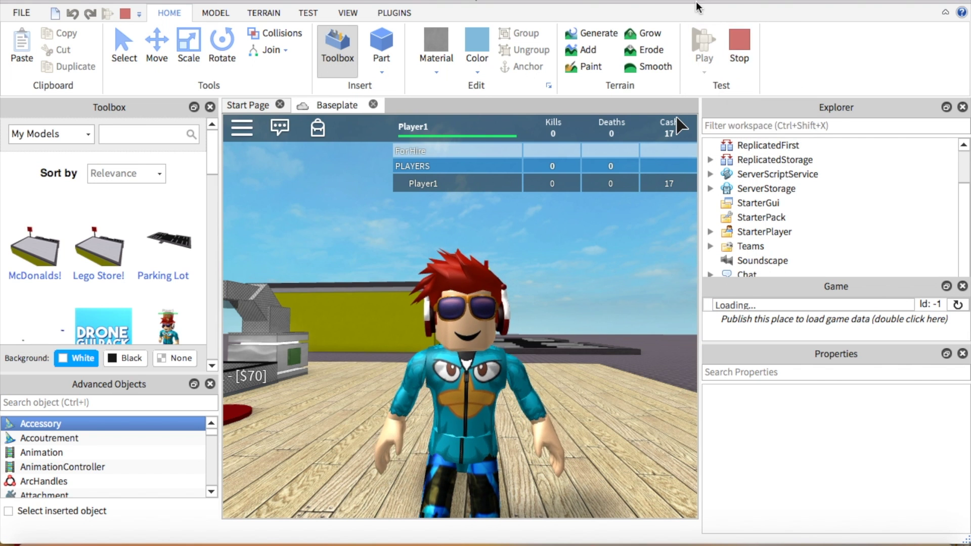
click(730, 60)
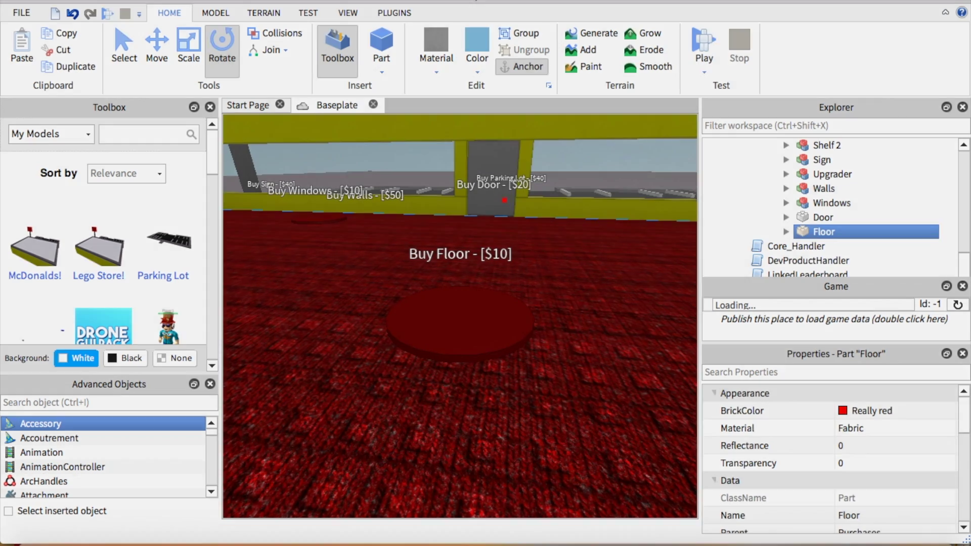